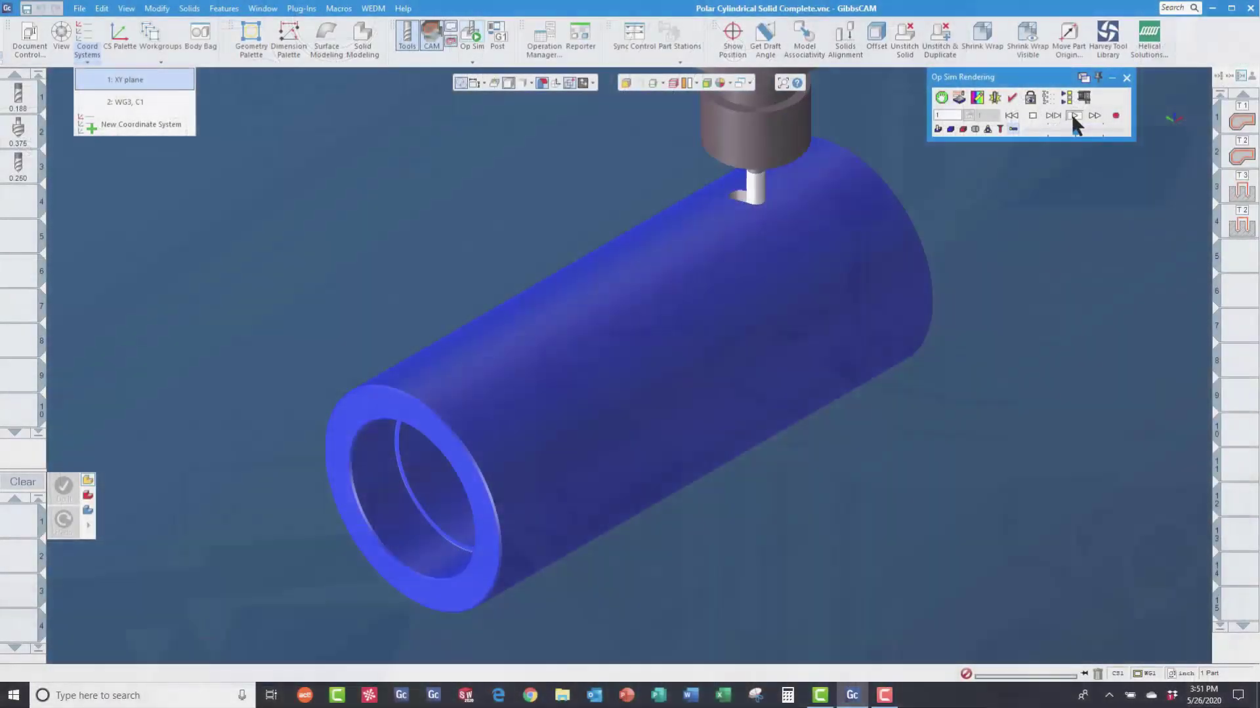
Step: Play the Op Sim simulation so the tool cuts helical grooves into the blue stock tube
left_click(1073, 117)
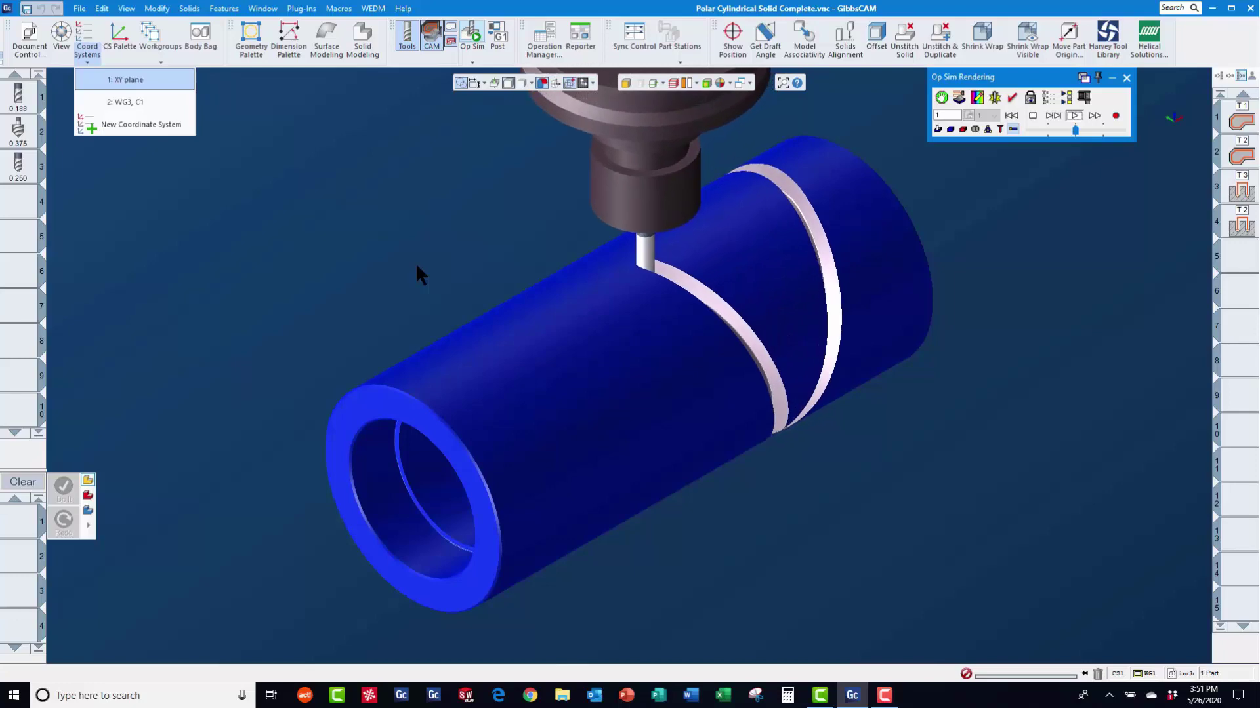
left_click(79, 9)
key("Escape")
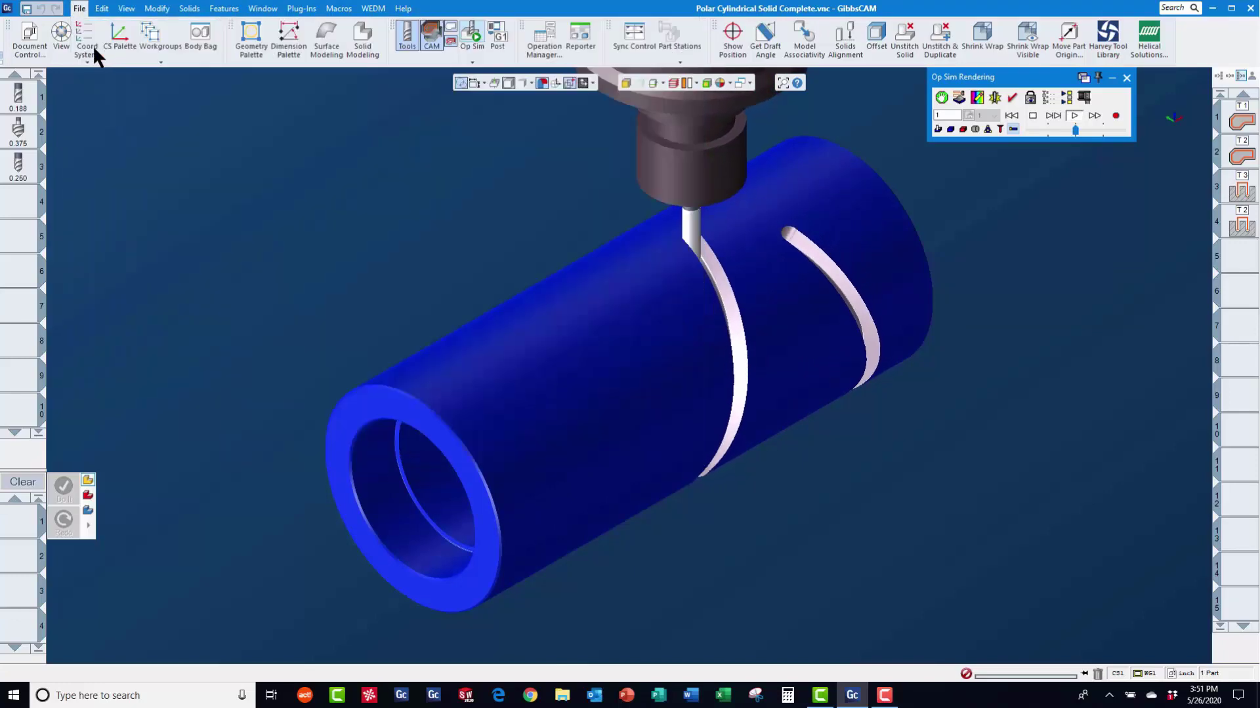
Step: Open Polar Cylindrical Solid Initial.vnc from the Desktop
key("ctrl+o")
left_click(394, 227)
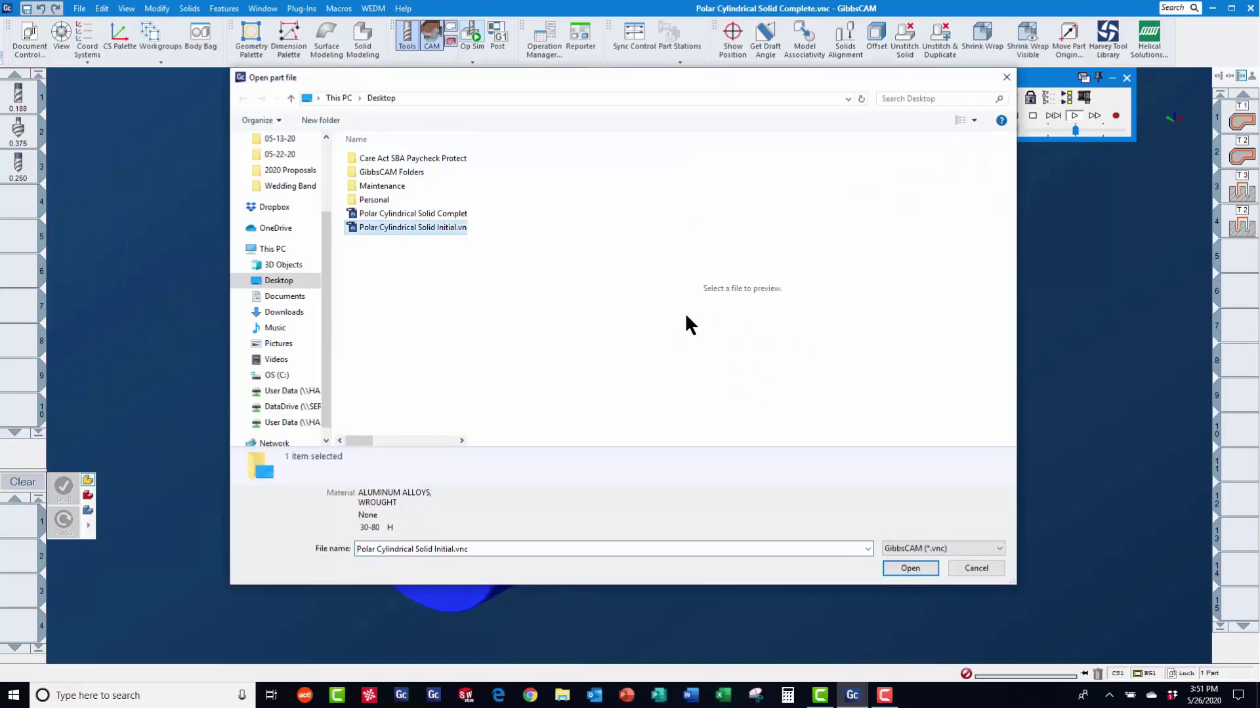
left_click(906, 568)
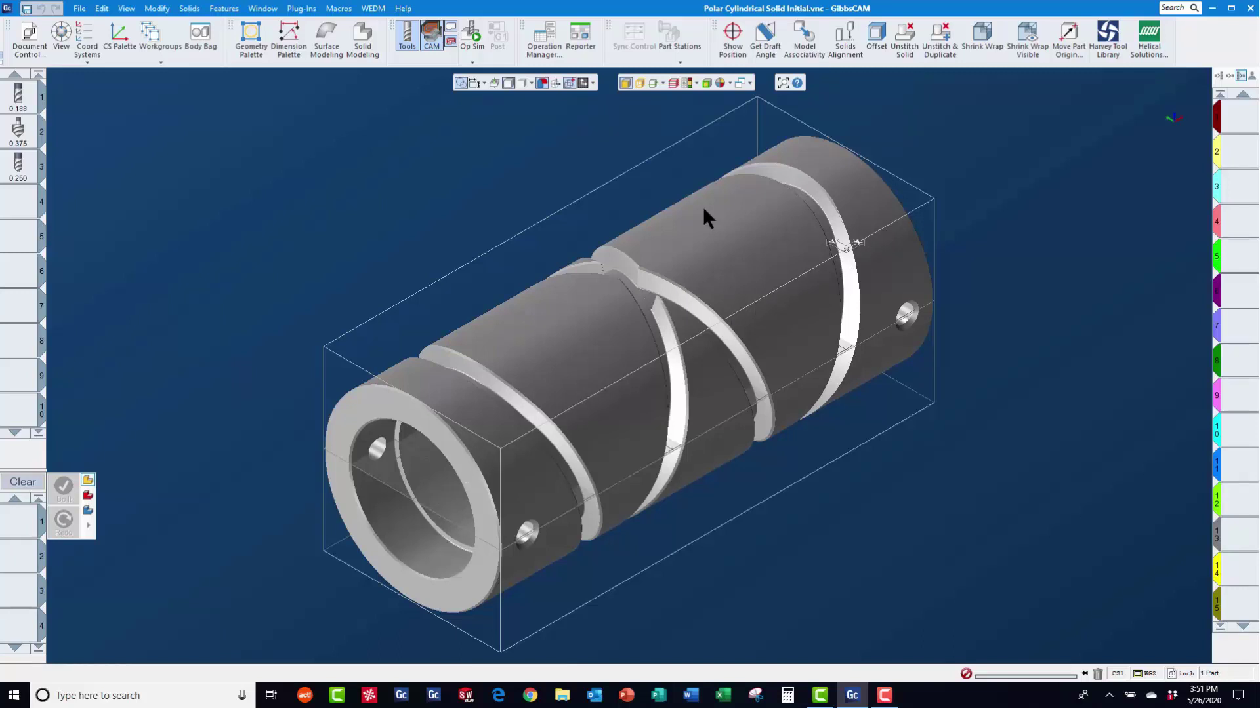
Step: Extract the part's profile from a slice plane as geometry, then hide the slice plane
left_click(662, 84)
left_click(655, 112)
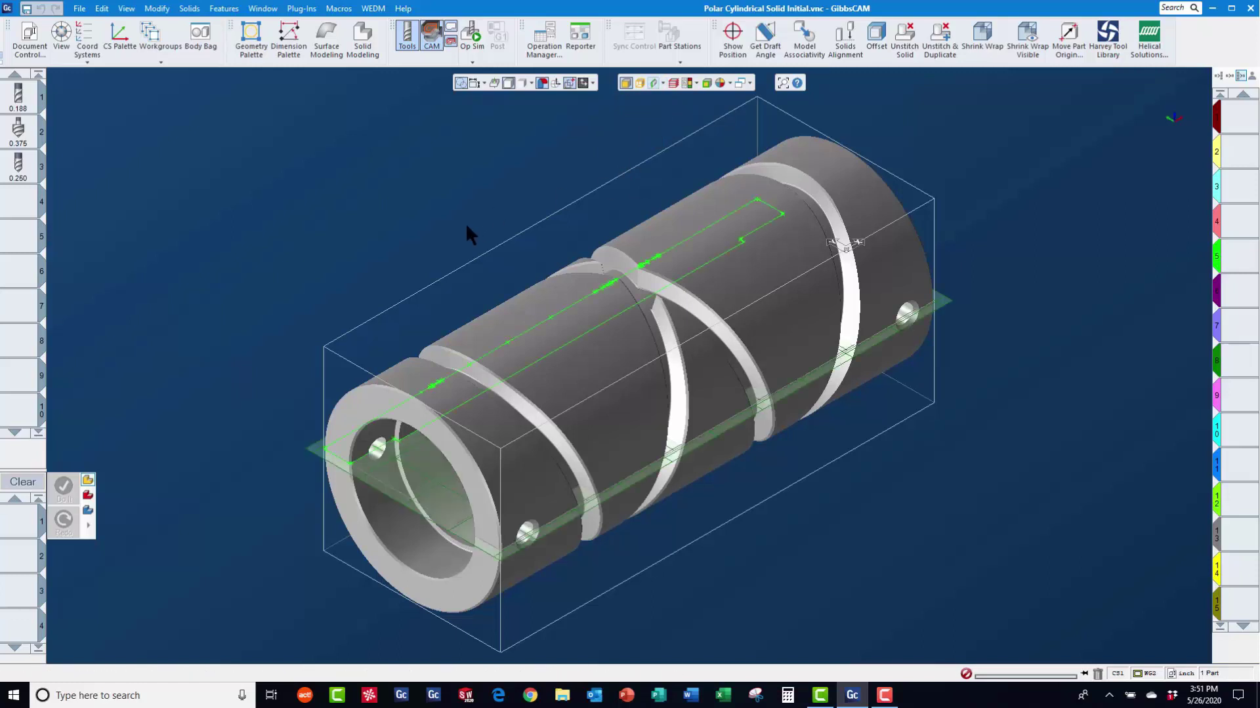
left_click(552, 350)
right_click(550, 349)
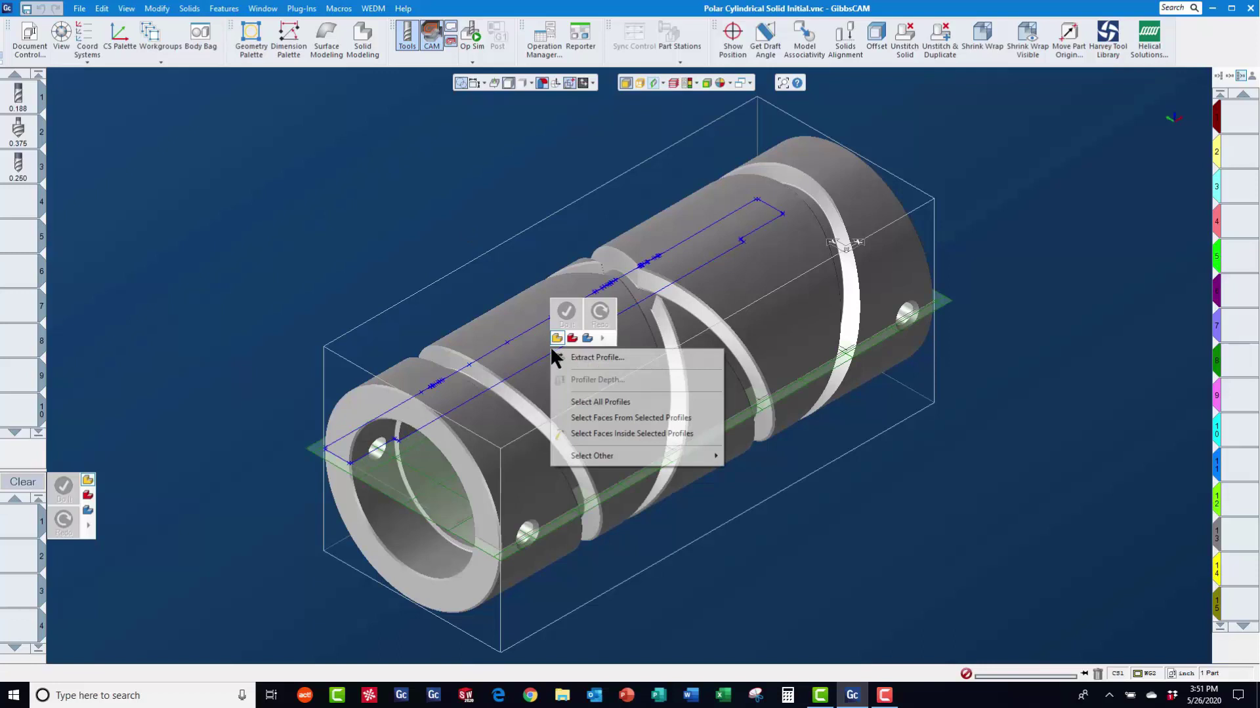
left_click(604, 358)
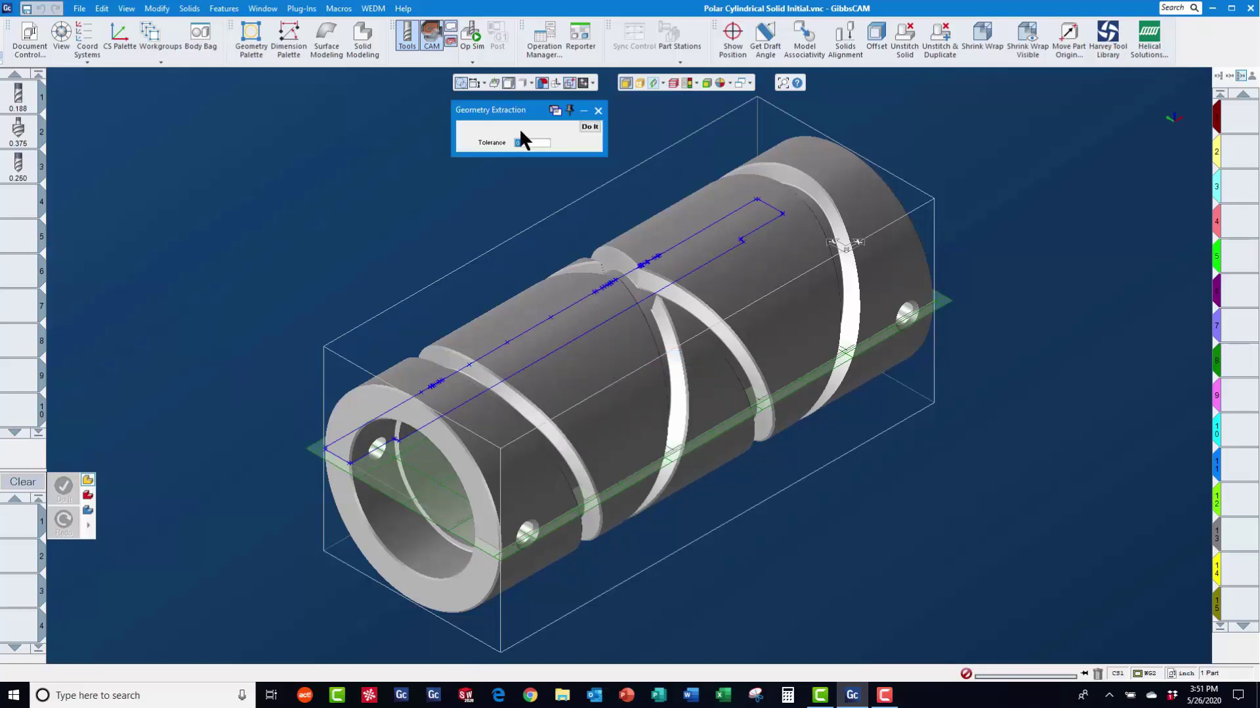
left_click(586, 128)
left_click(655, 84)
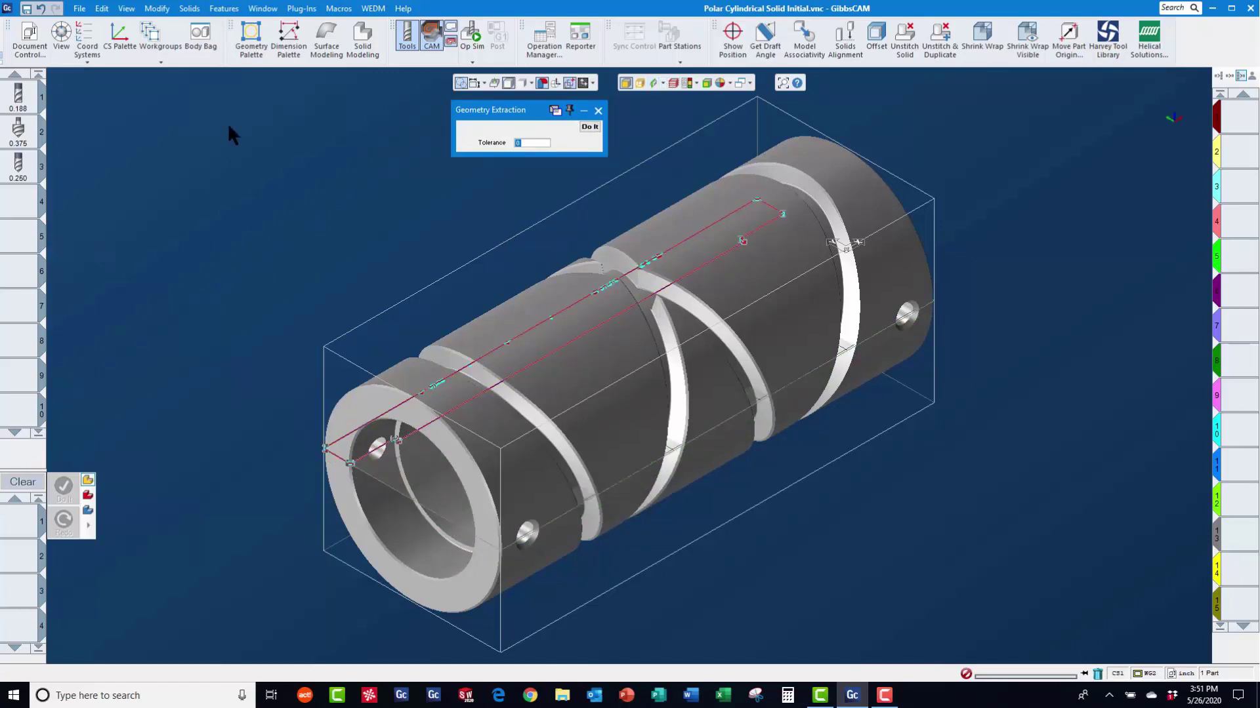
Step: Revolve the extracted profile into a full cylinder solid
left_click(360, 38)
left_click(143, 278)
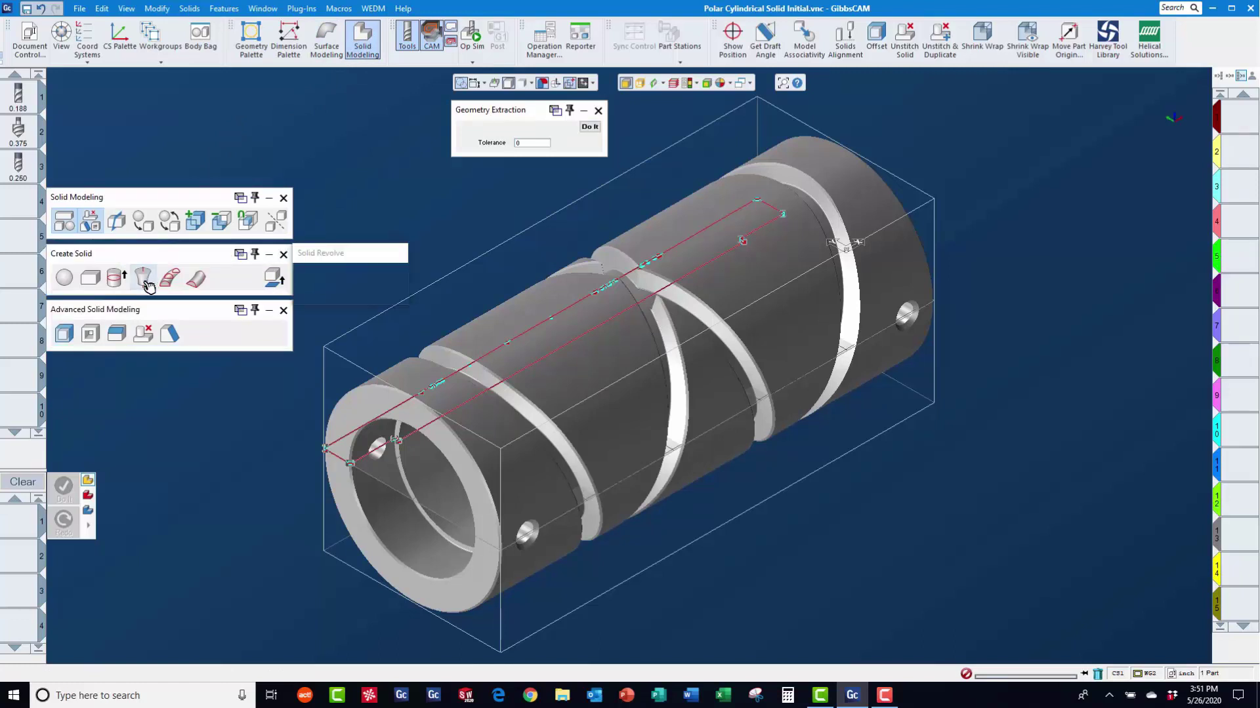
left_click(397, 270)
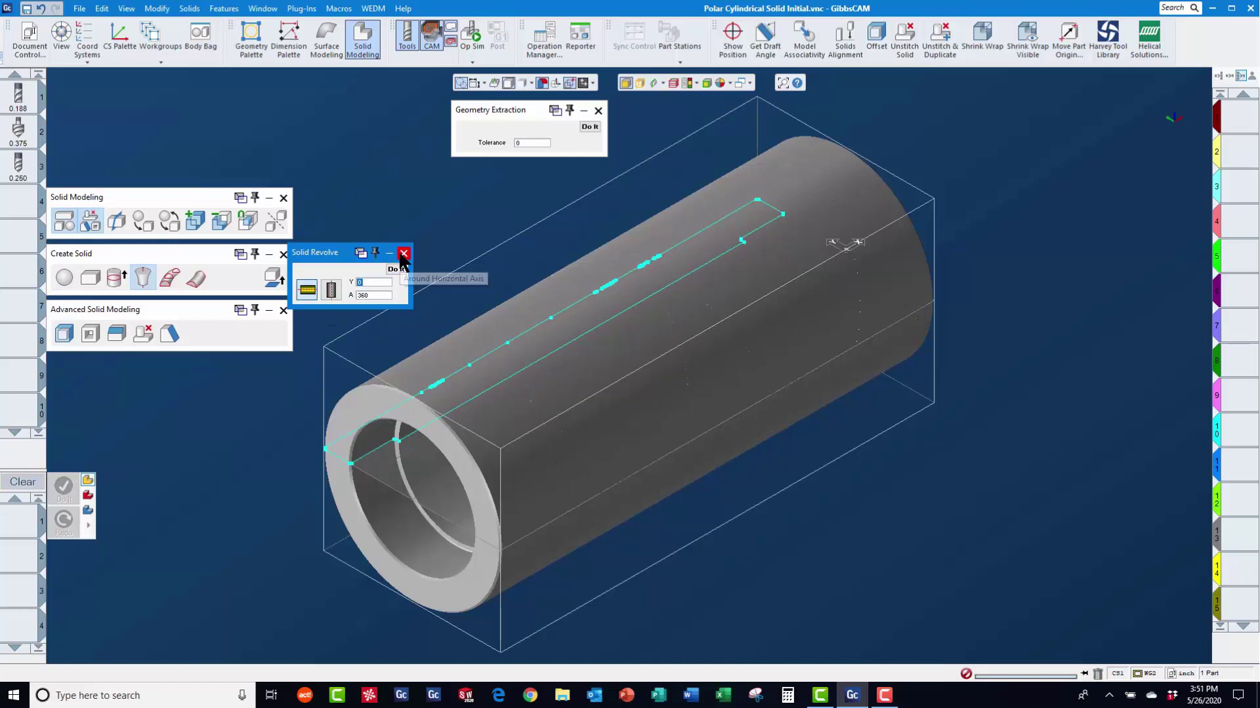
left_click(403, 253)
left_click(284, 254)
left_click(283, 198)
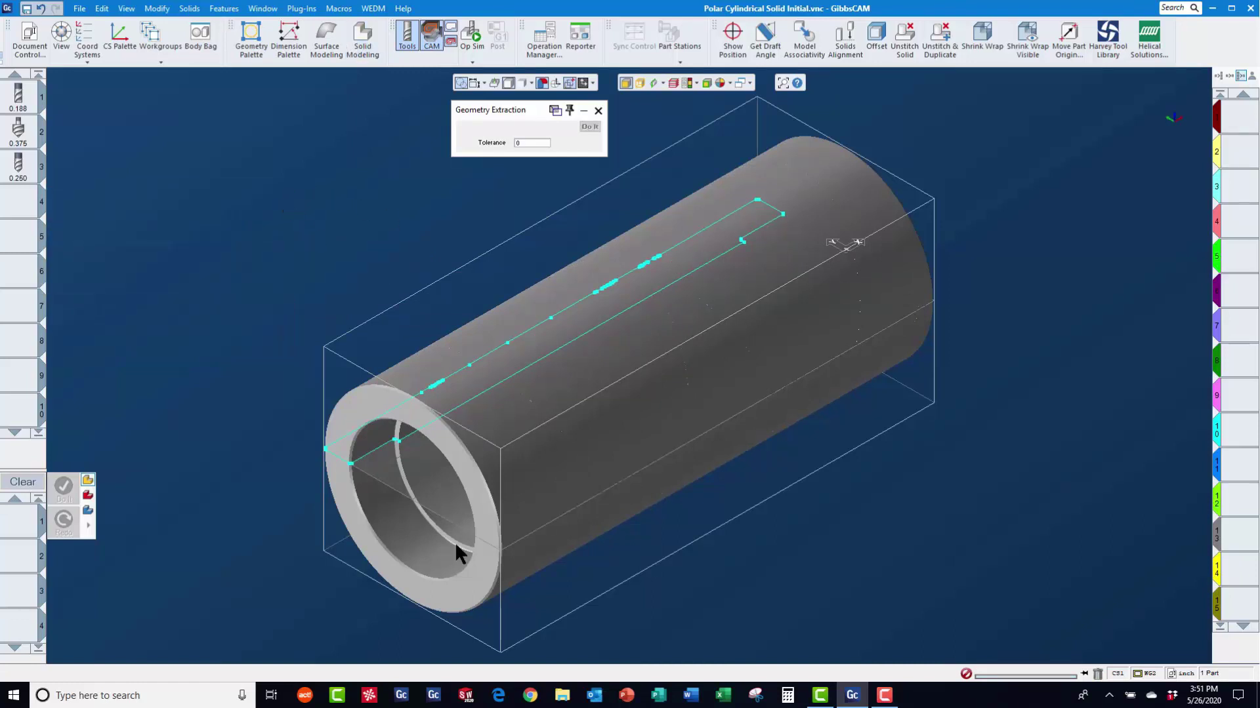
Step: Set the revolved solid's body type to Stock and put it in the Body Bag
right_click(482, 509)
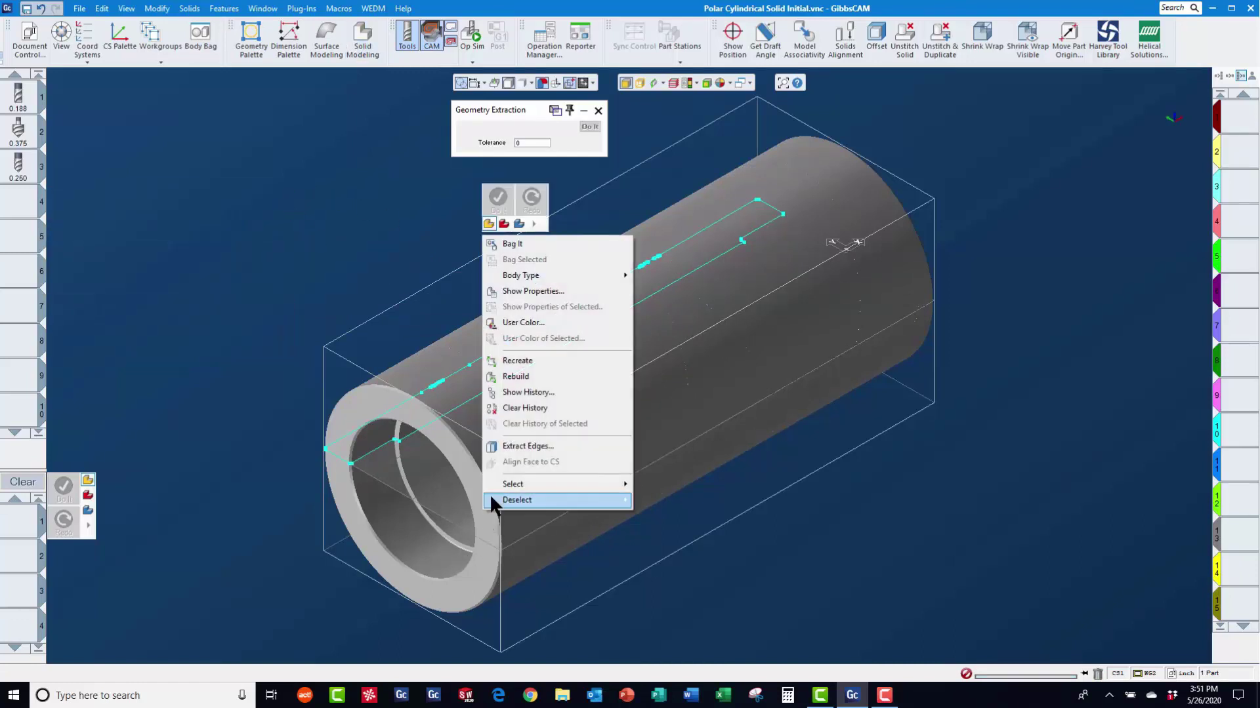
mouse_move(555, 277)
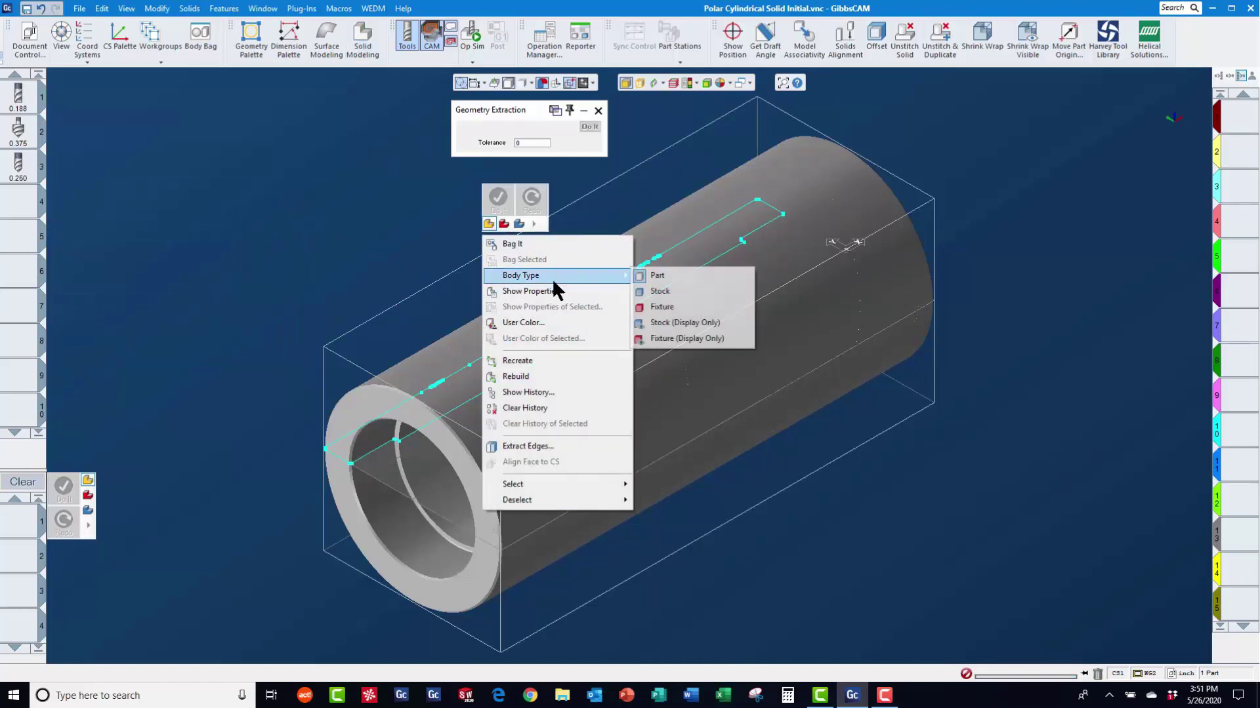
left_click(658, 291)
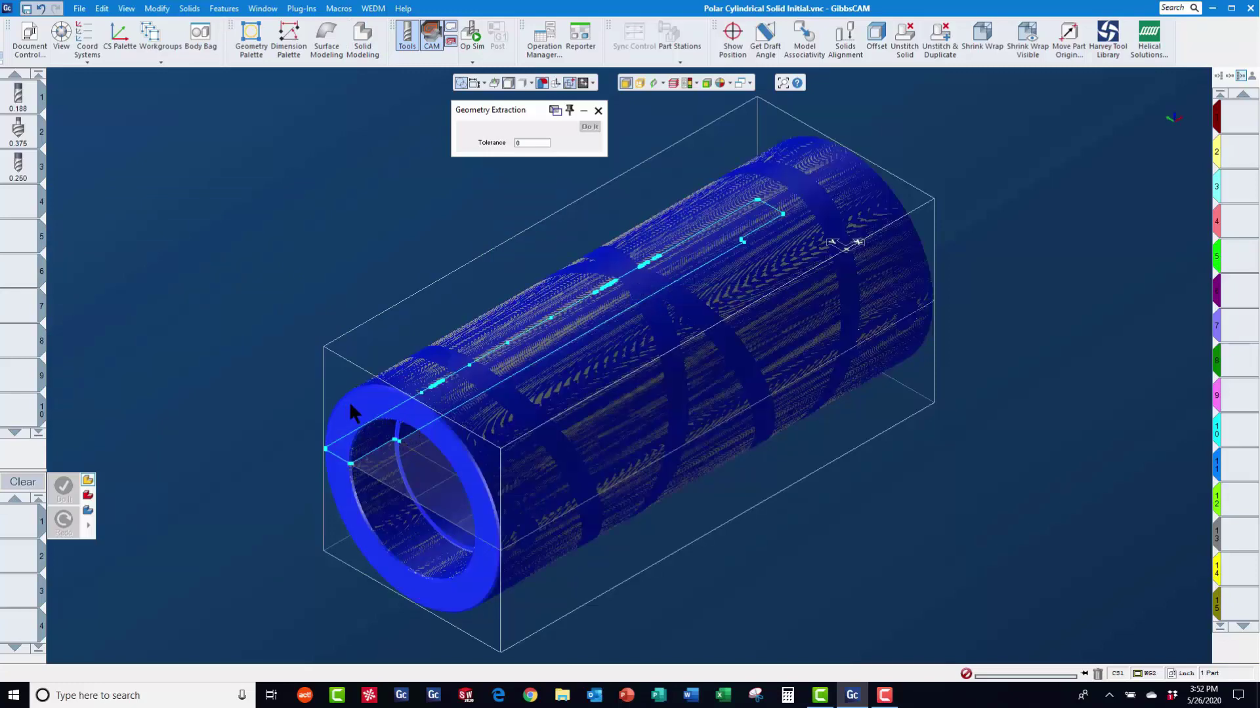
left_click(352, 407)
key("ctrl+b")
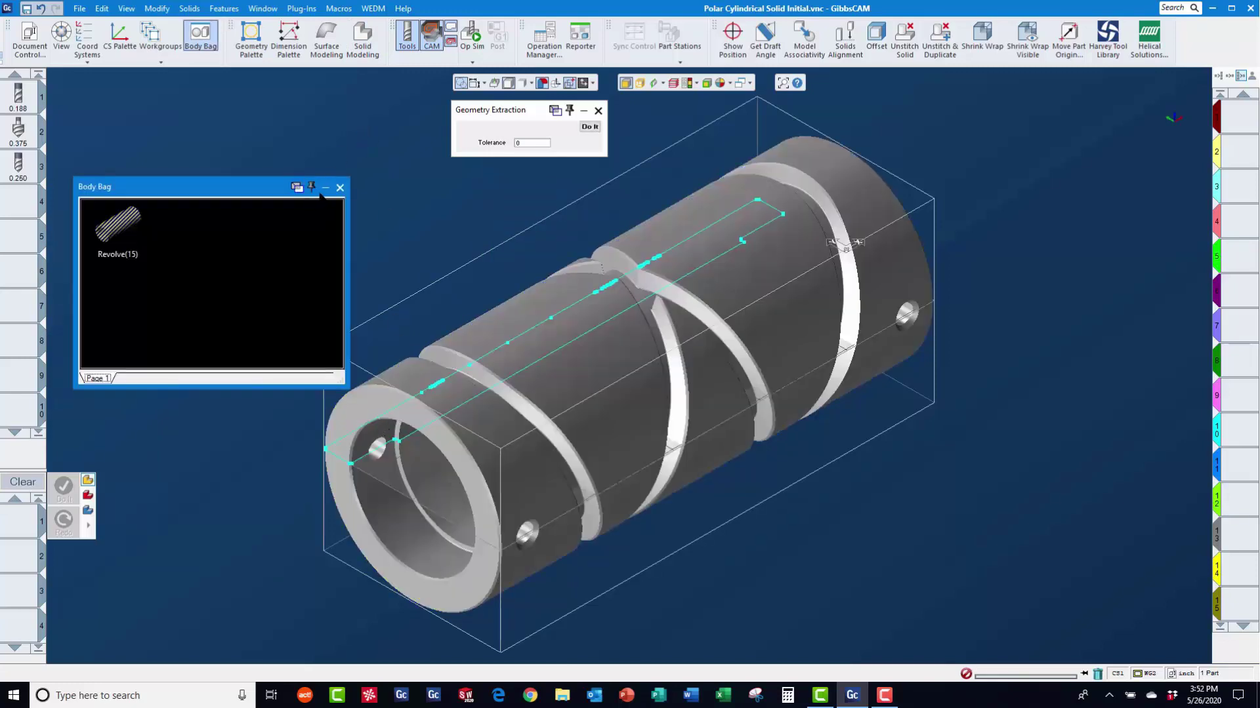
left_click(340, 188)
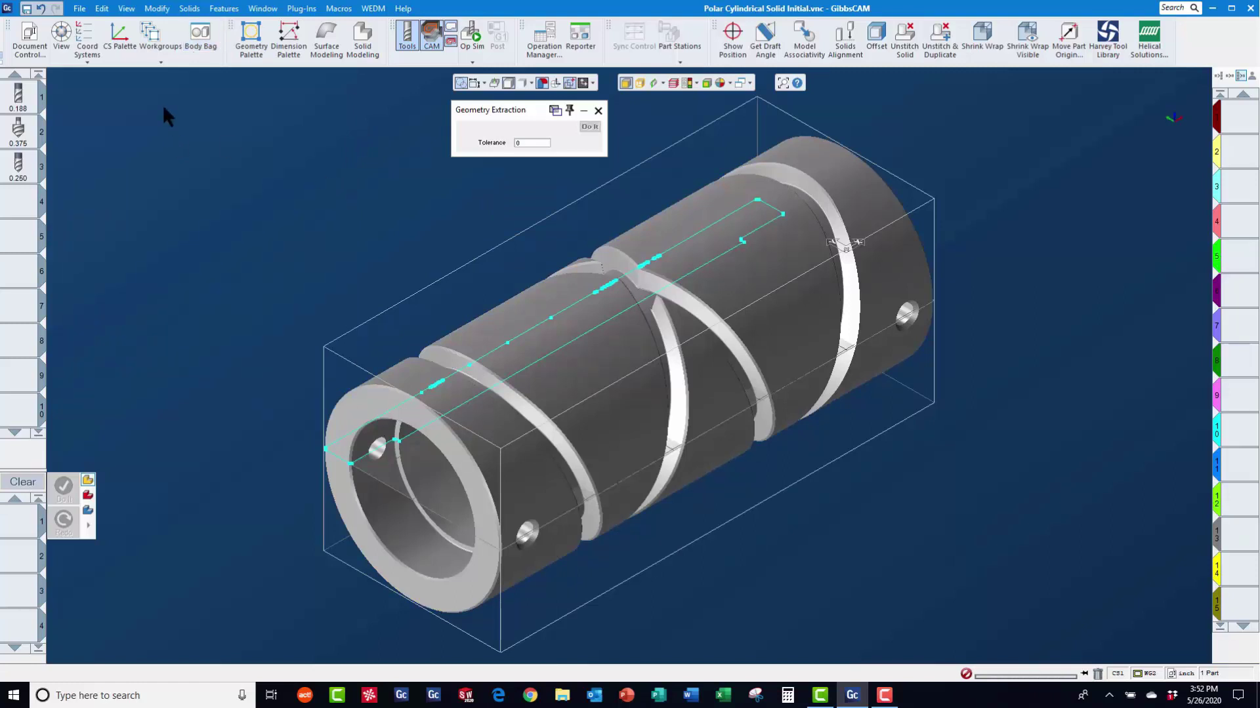
Step: Switch to the Chamfer Geometry workgroup and select the part's outer cylindrical faces
left_click(151, 36)
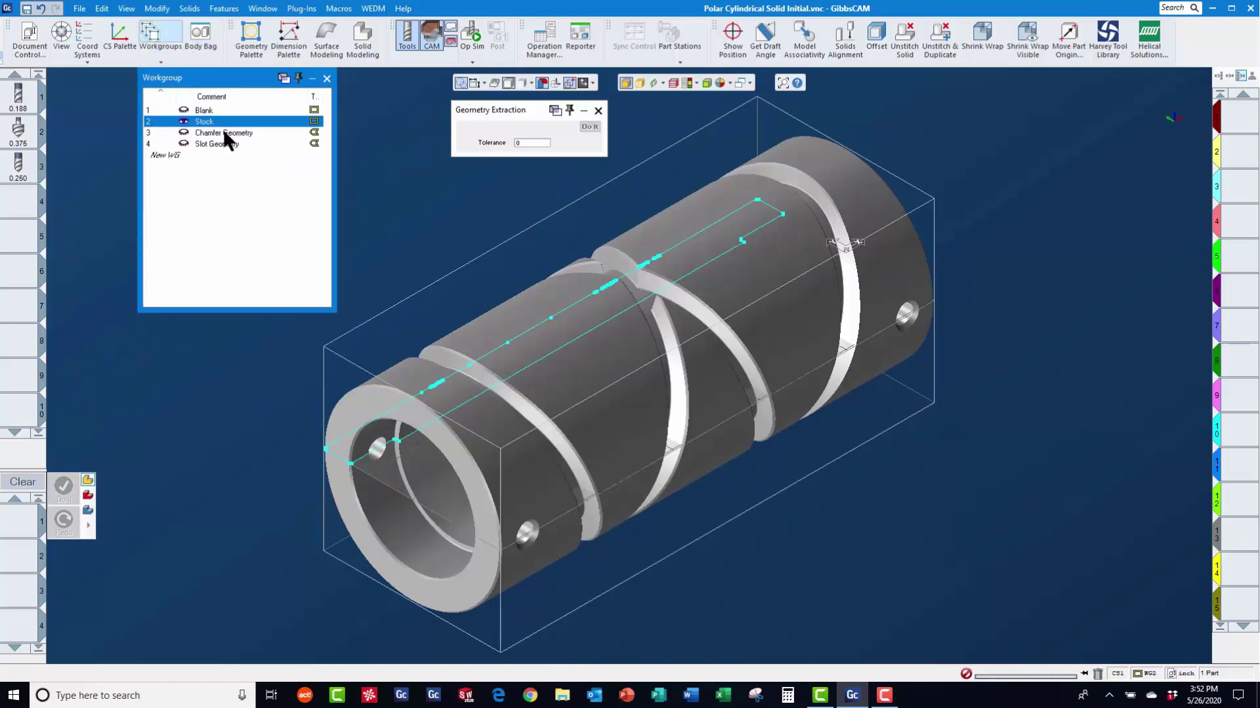
left_click(223, 129)
left_click(449, 391)
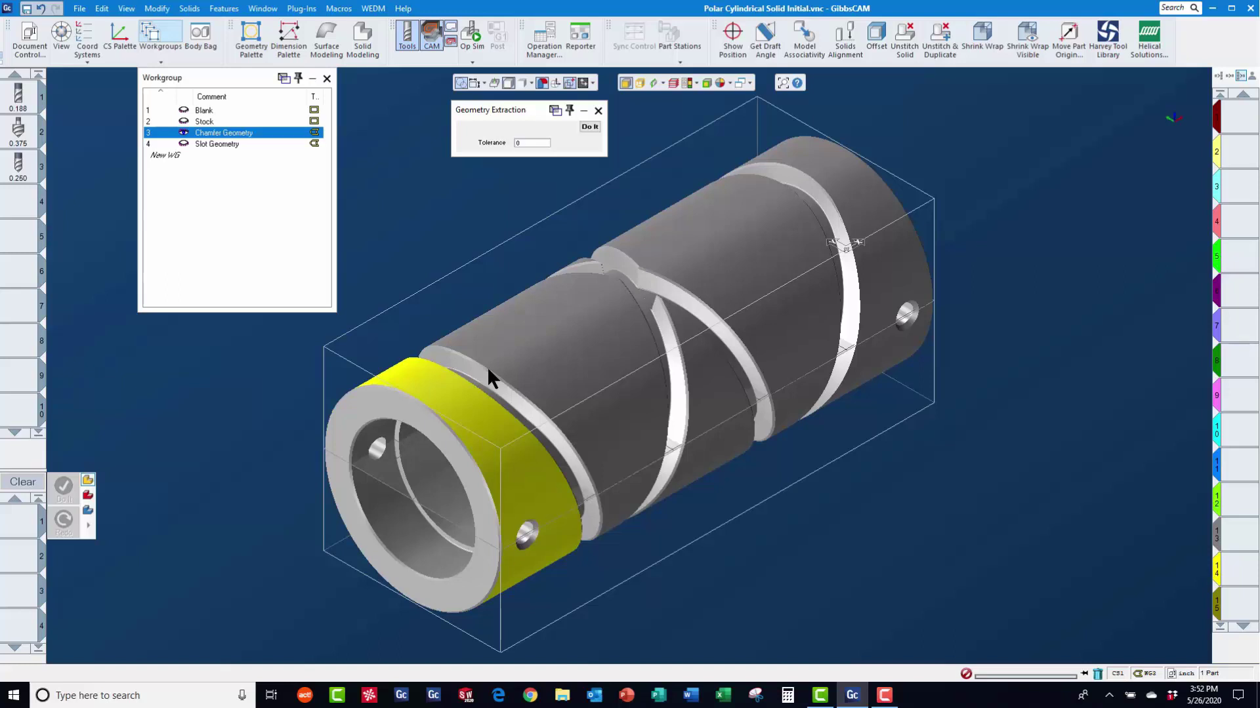
left_click(530, 337)
left_click(700, 376)
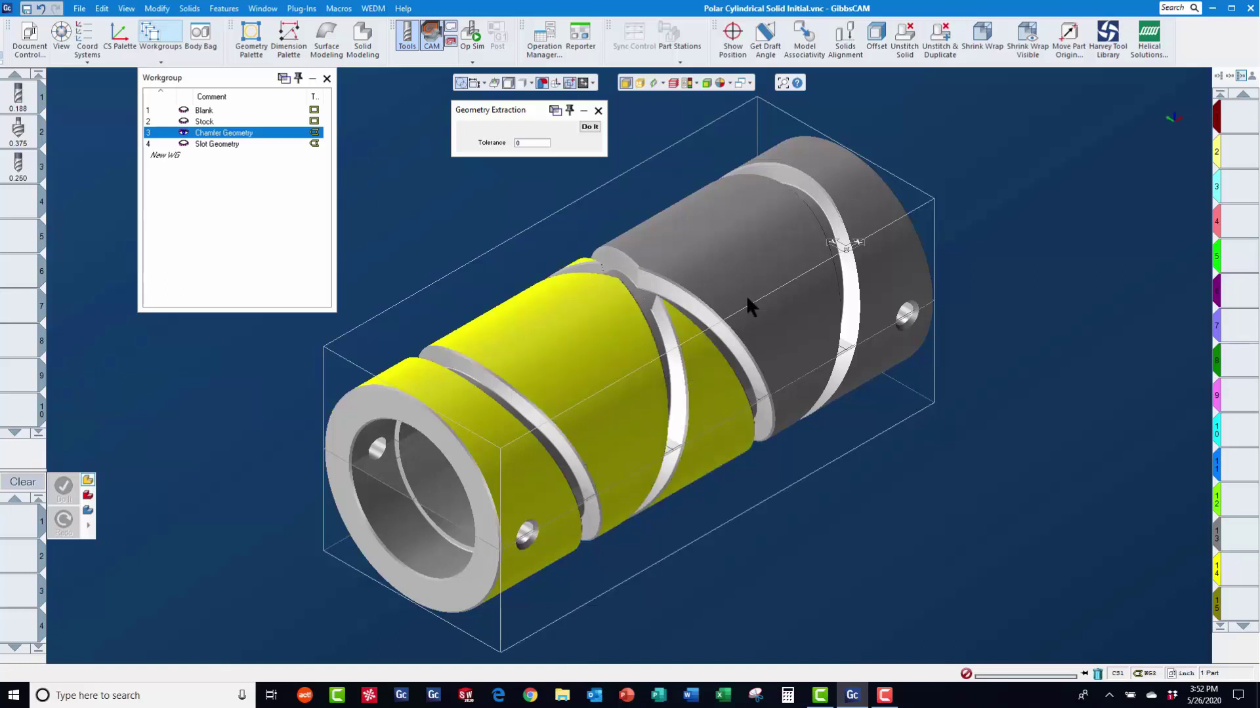
left_click(748, 302)
left_click(863, 237)
Step: Extract edges from the selected faces, bag the solid, and select all the curves
right_click(749, 256)
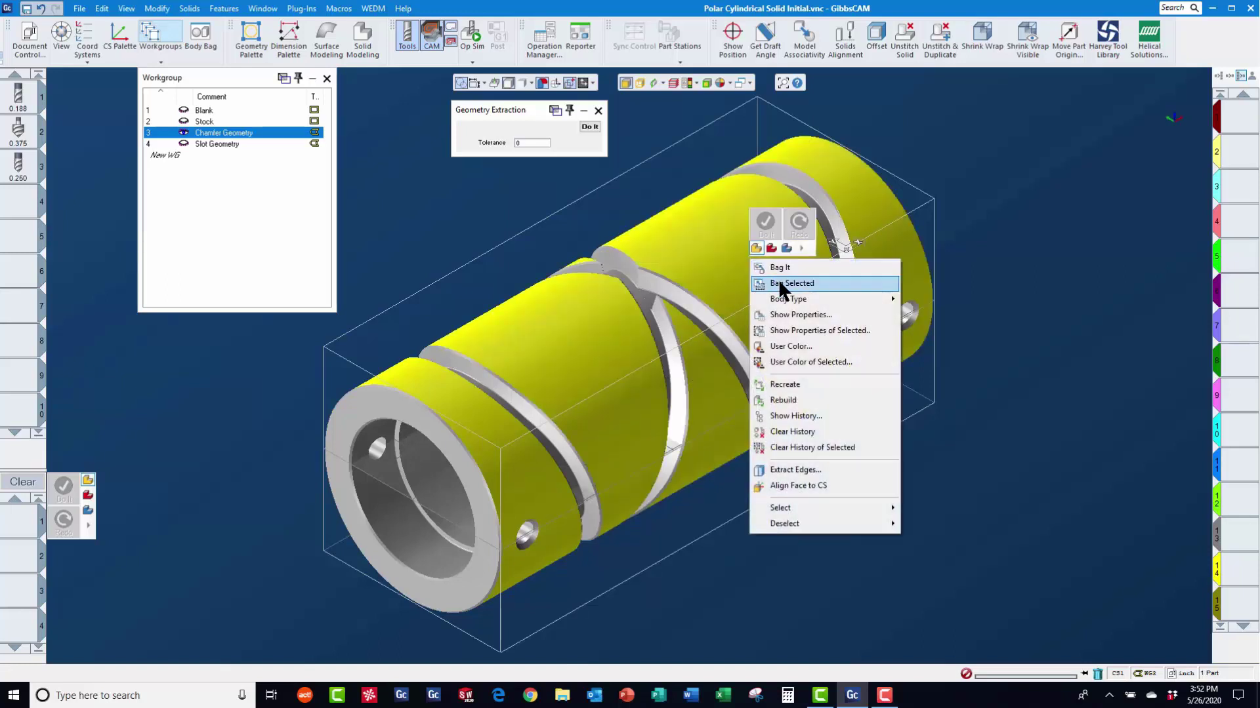
left_click(588, 127)
left_click(588, 127)
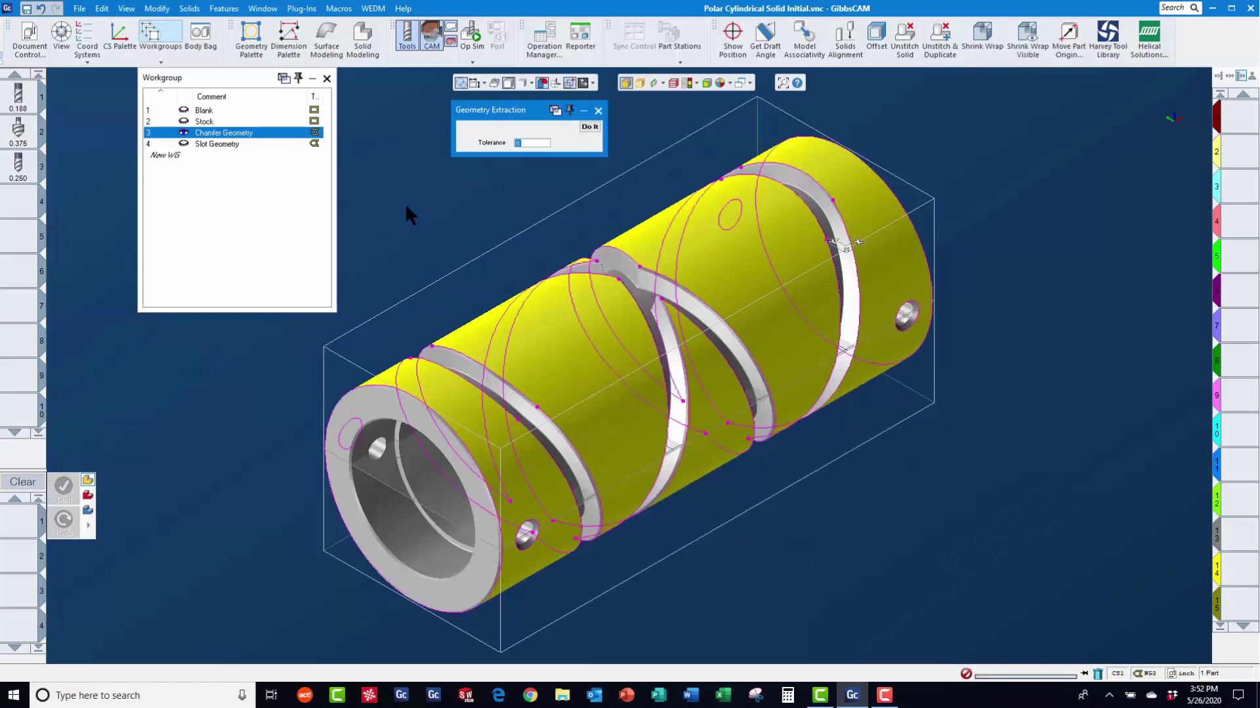
key("Delete")
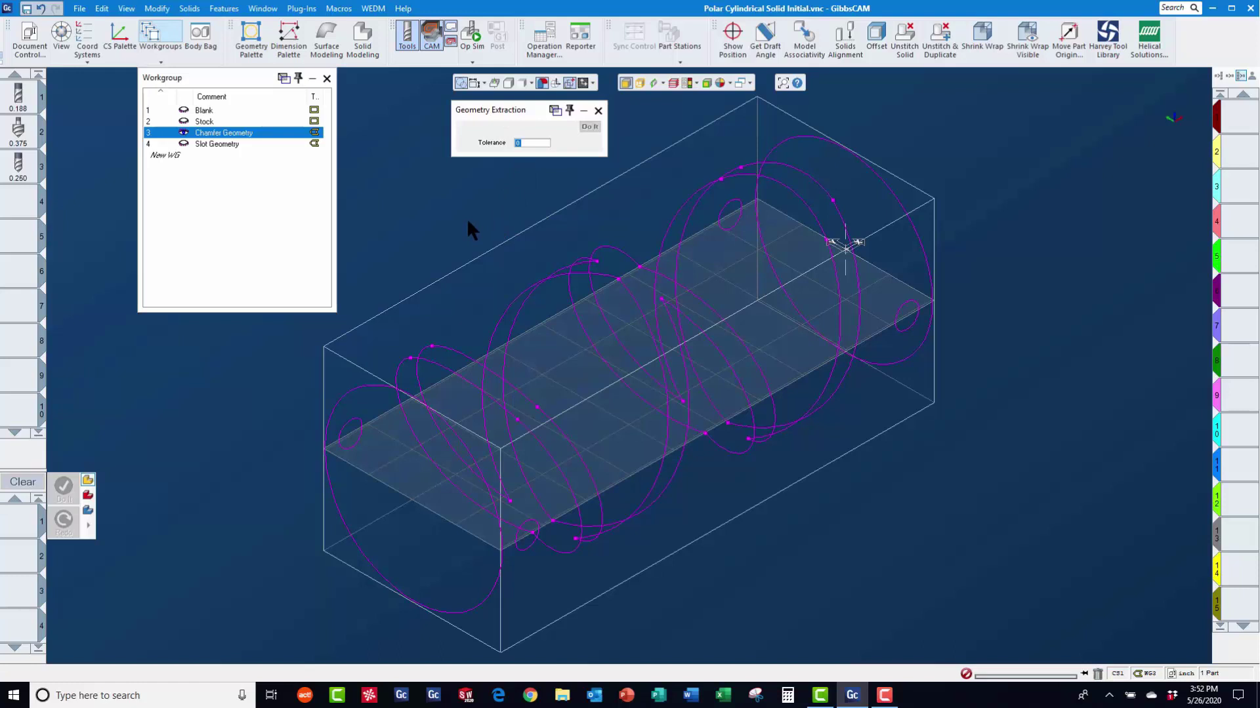
key("ctrl+a")
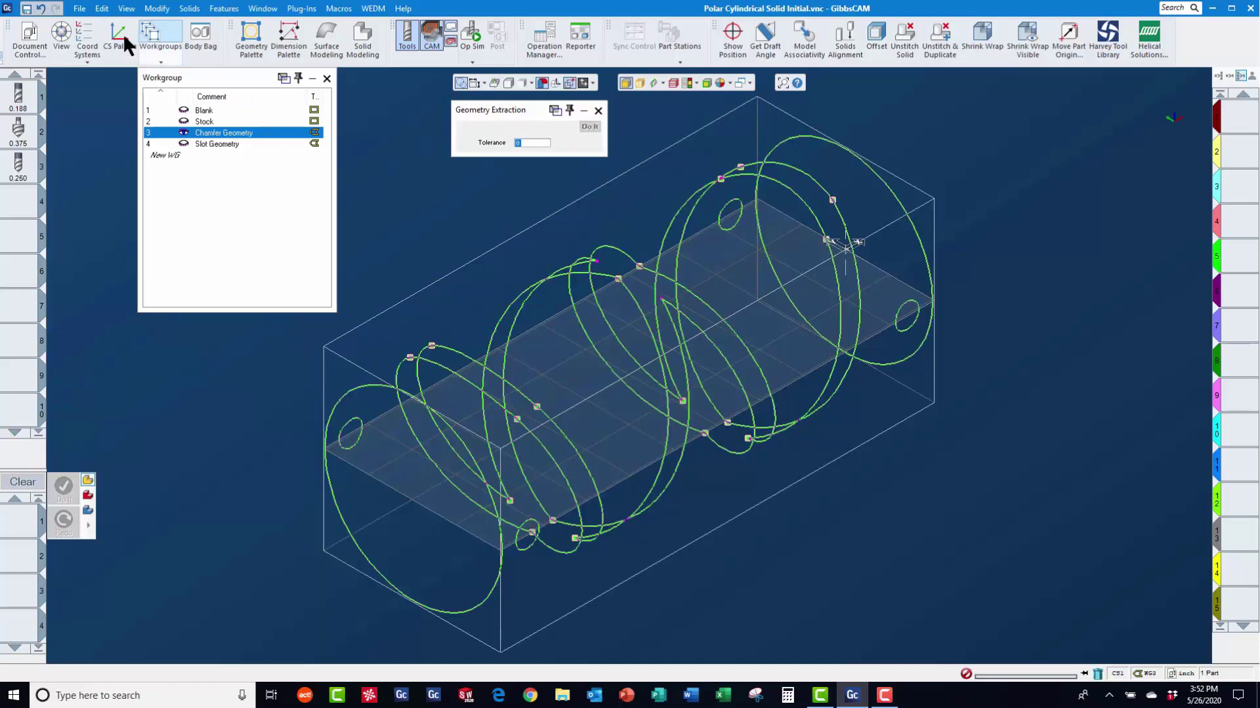
Step: Unwrap all the chamfer curves into flat straight lines at radius 1.25
left_click(156, 9)
left_click(156, 8)
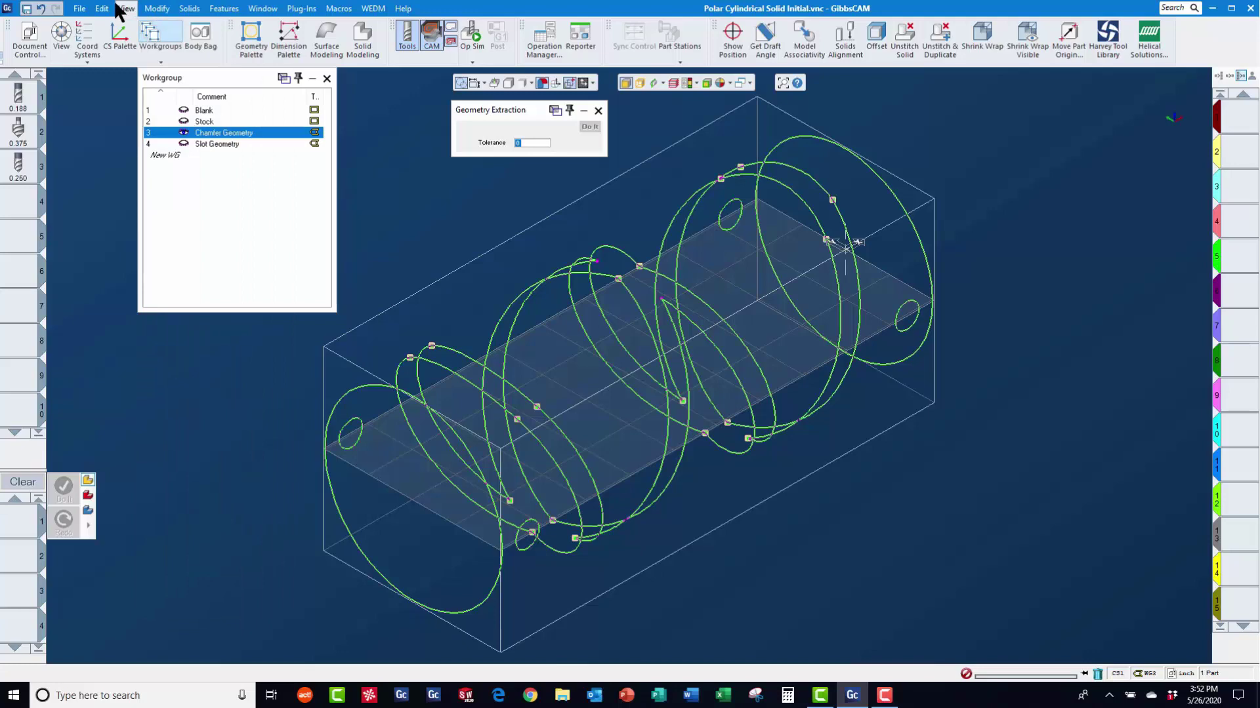
left_click(126, 8)
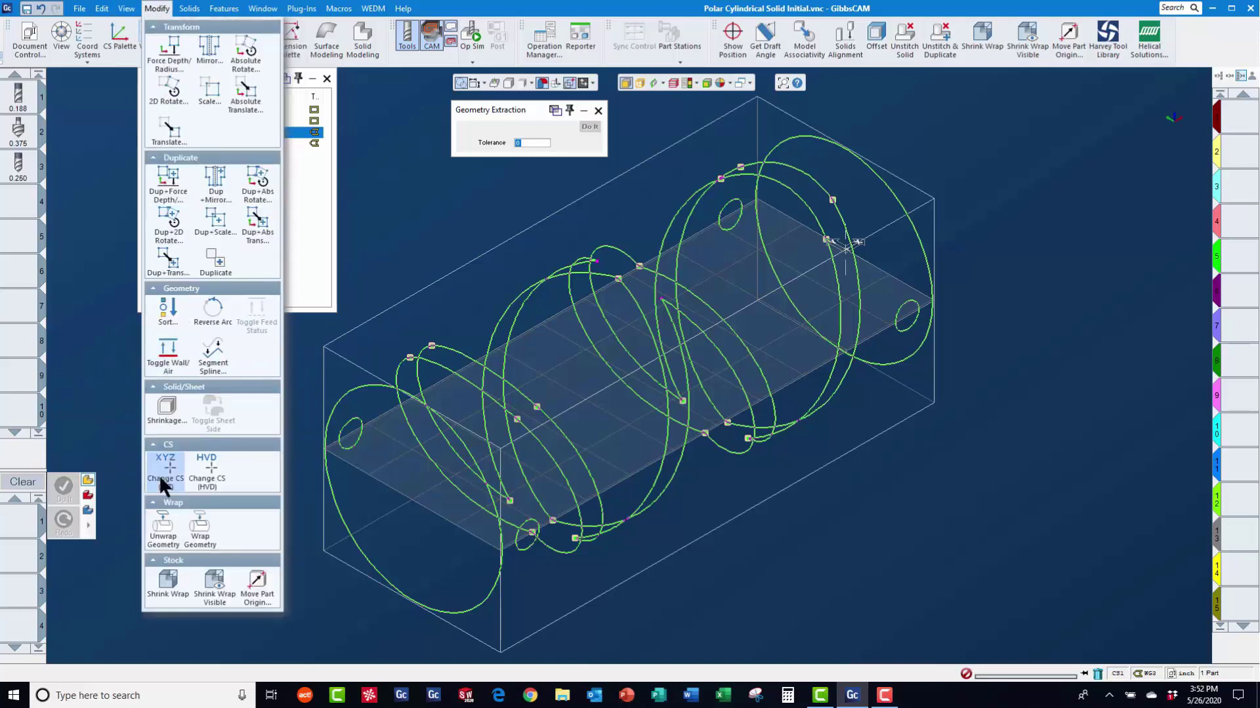
left_click(161, 532)
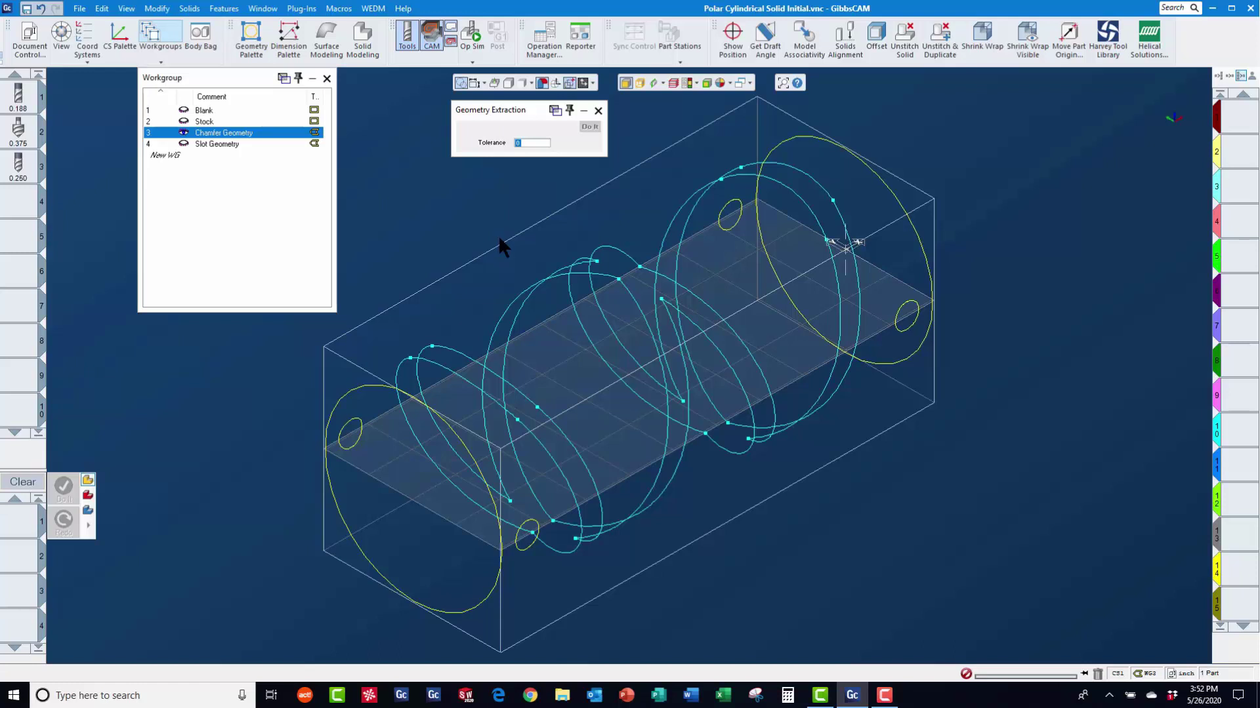
key("ctrl+a")
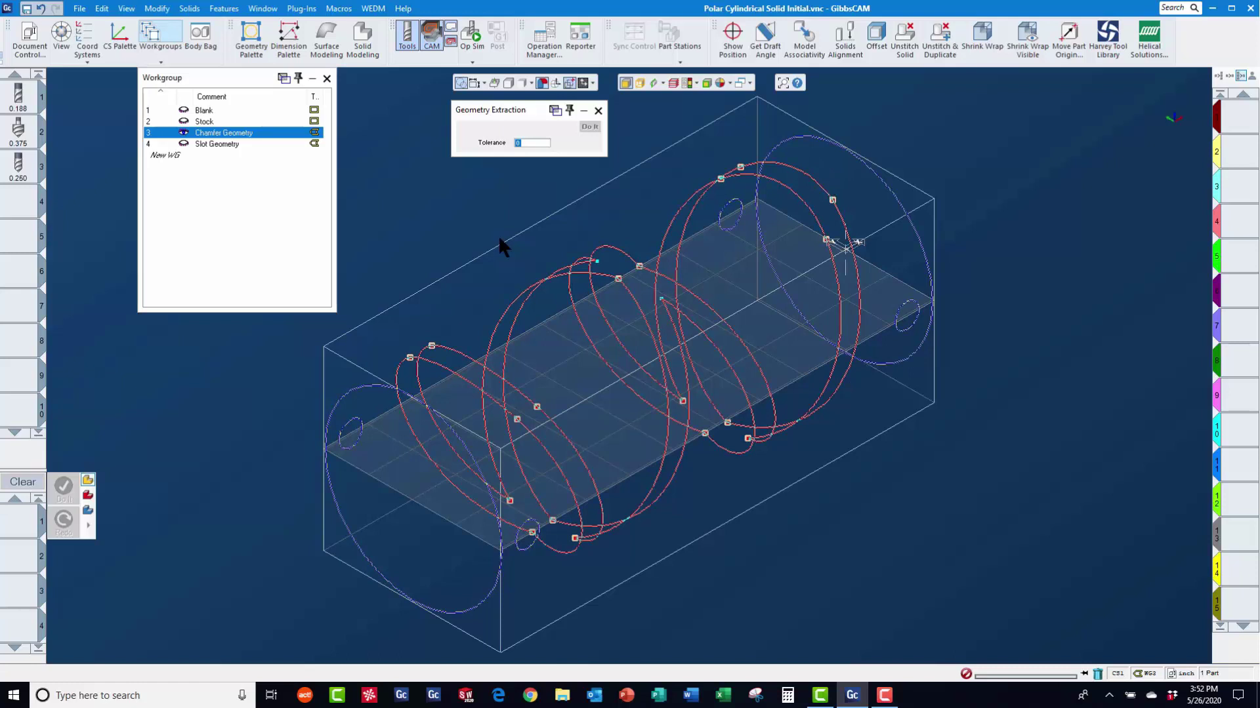
left_click(152, 7)
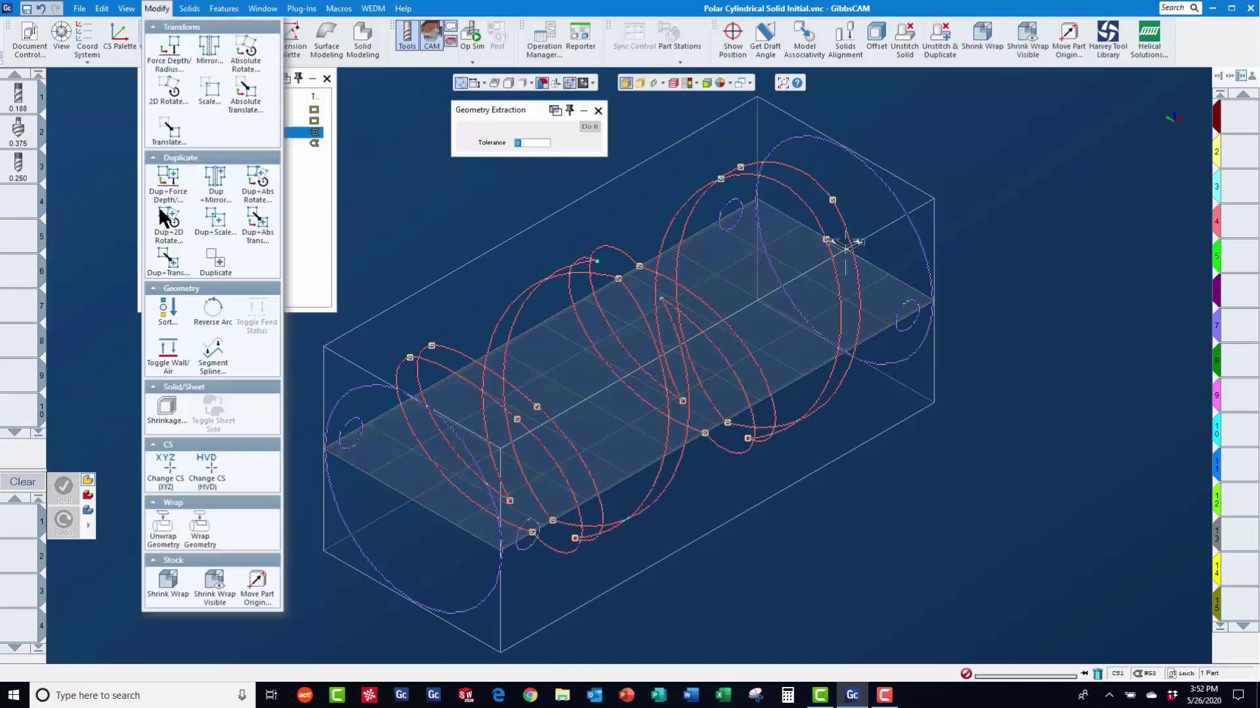
left_click(160, 534)
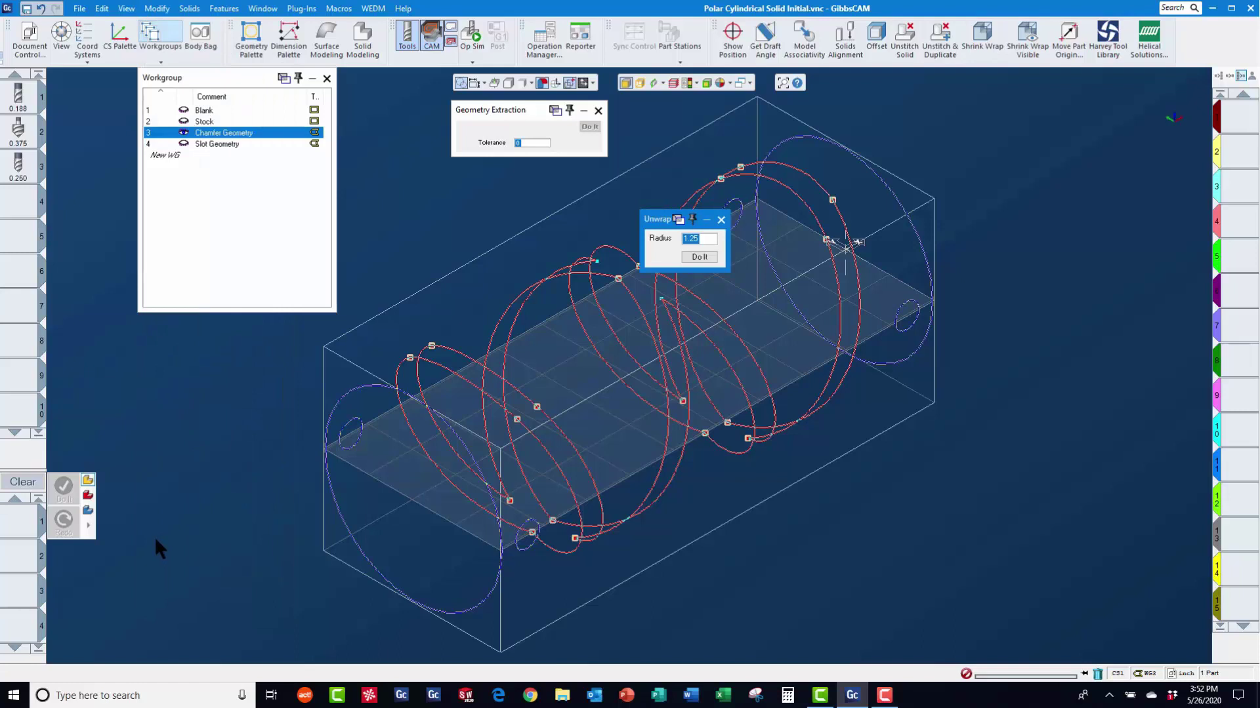
left_click(697, 257)
left_click(1009, 161)
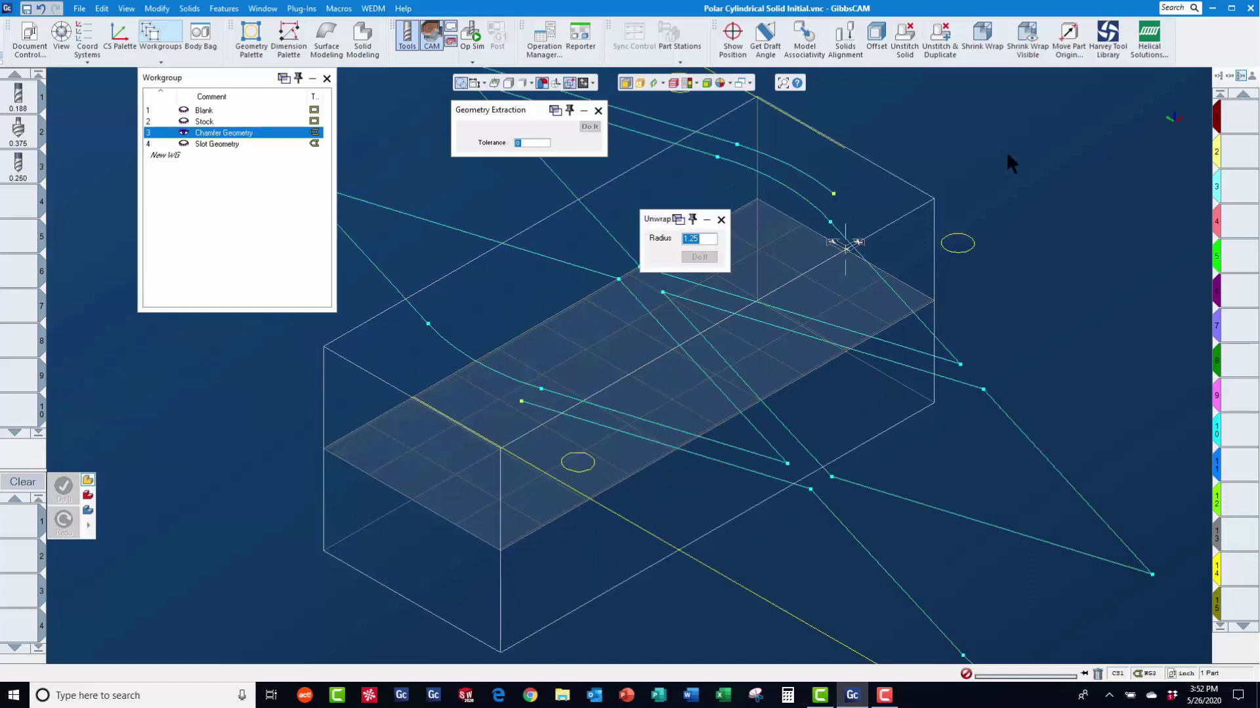
Step: Make Slot Geometry the workgroup and WG3, C1 the coordinate system, with the solid shaded
left_click(208, 144)
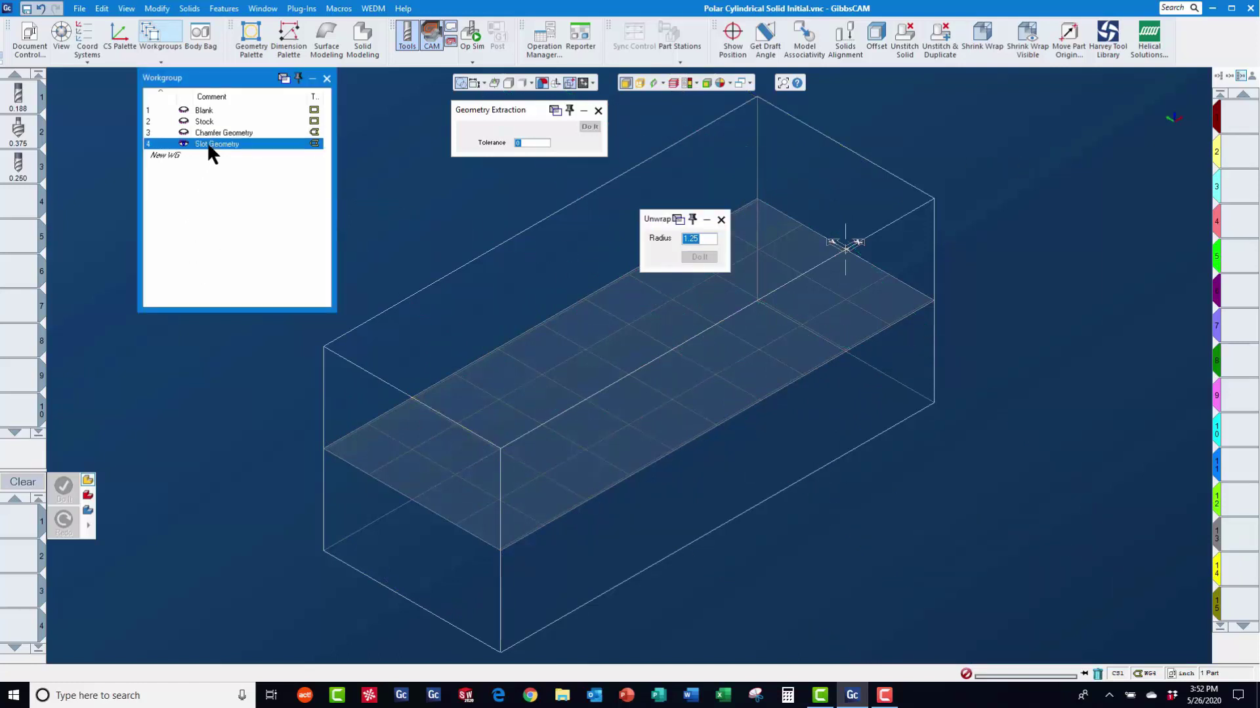
left_click(89, 29)
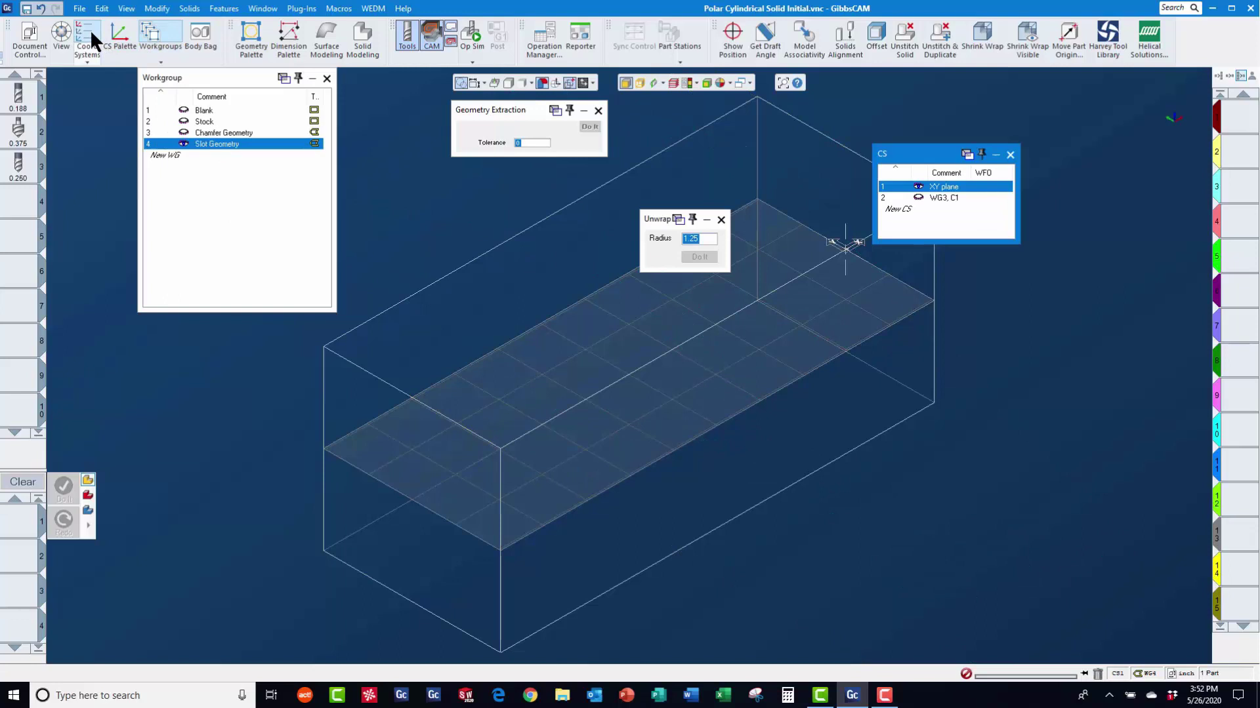
left_click(943, 198)
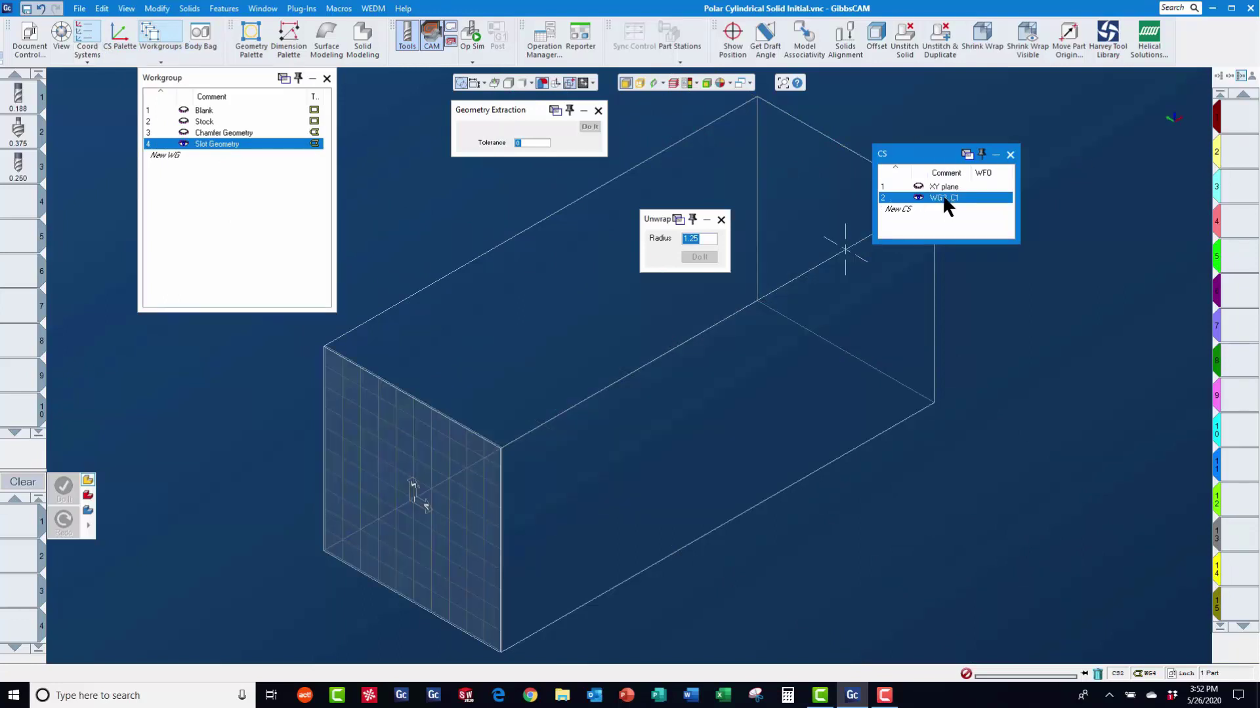
left_click(508, 84)
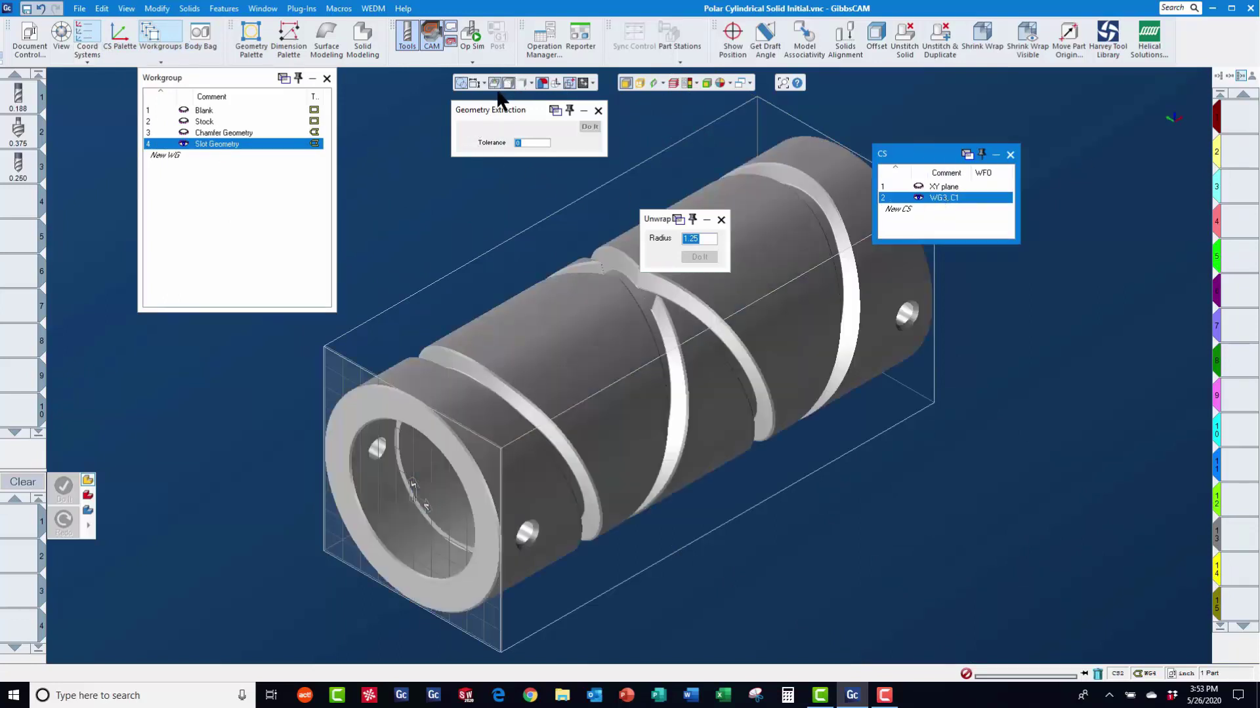
left_click(662, 83)
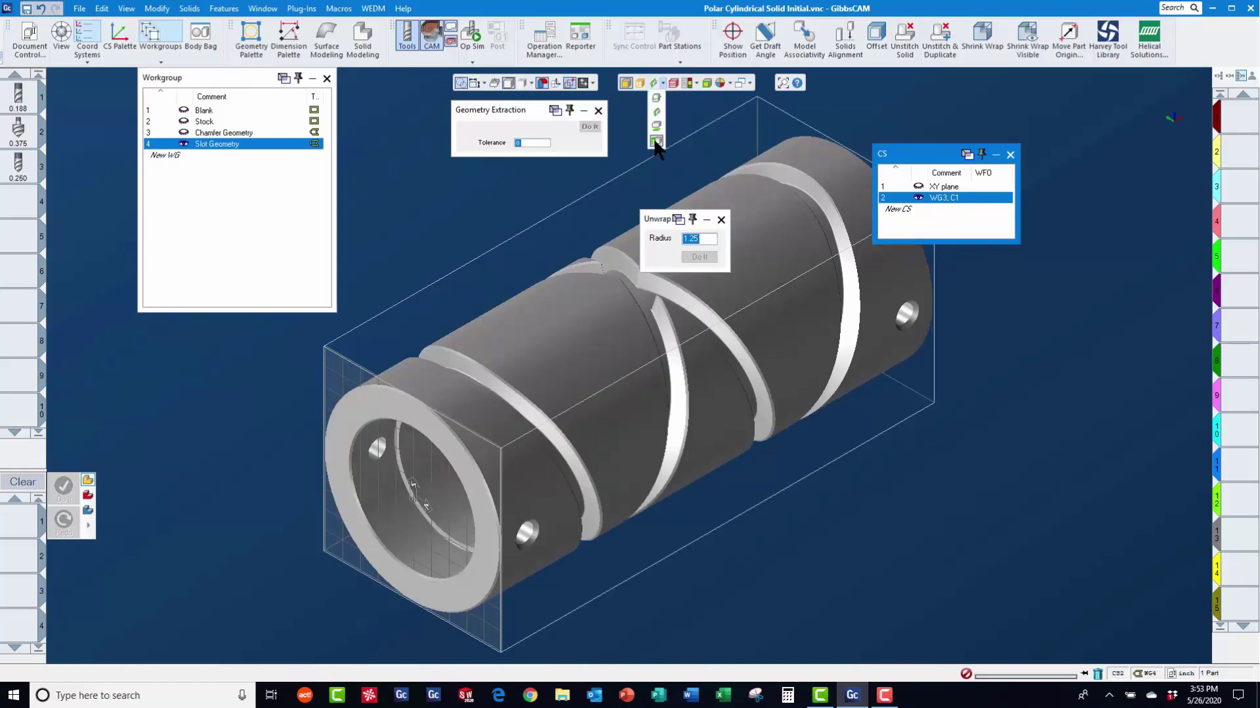
left_click(656, 142)
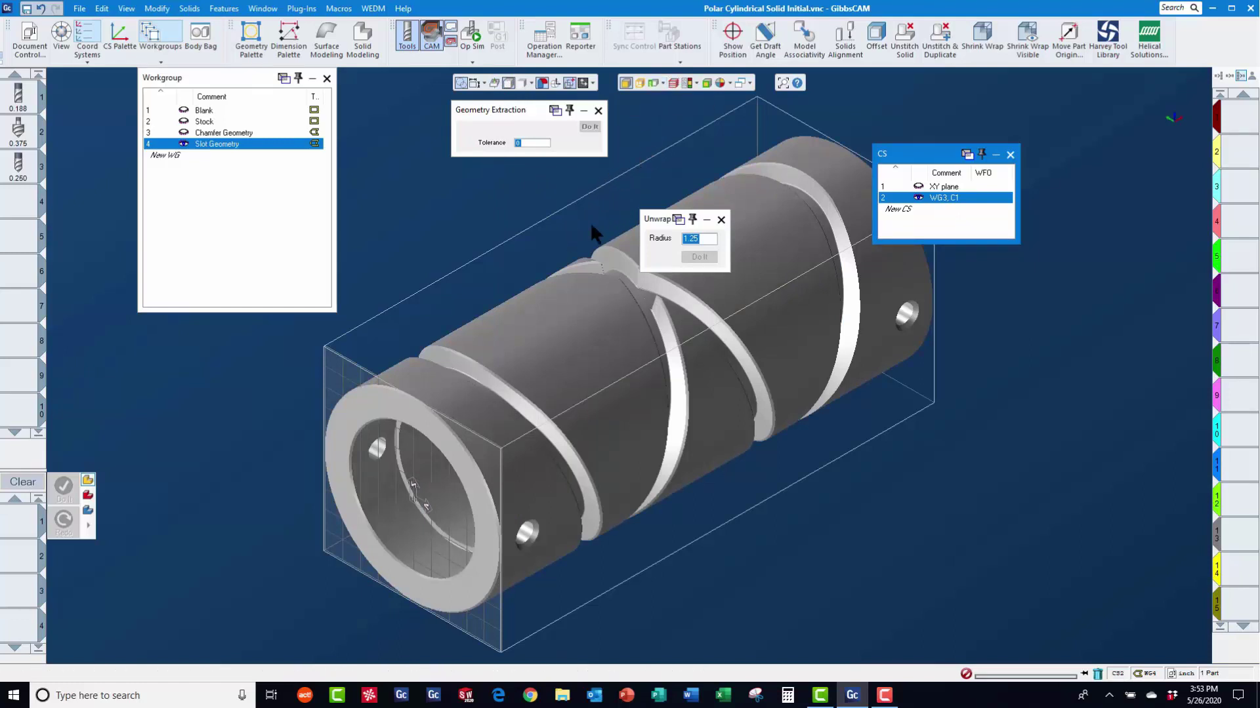
Step: Generate the slot profiles at a profiler depth of 1.23
right_click(395, 414)
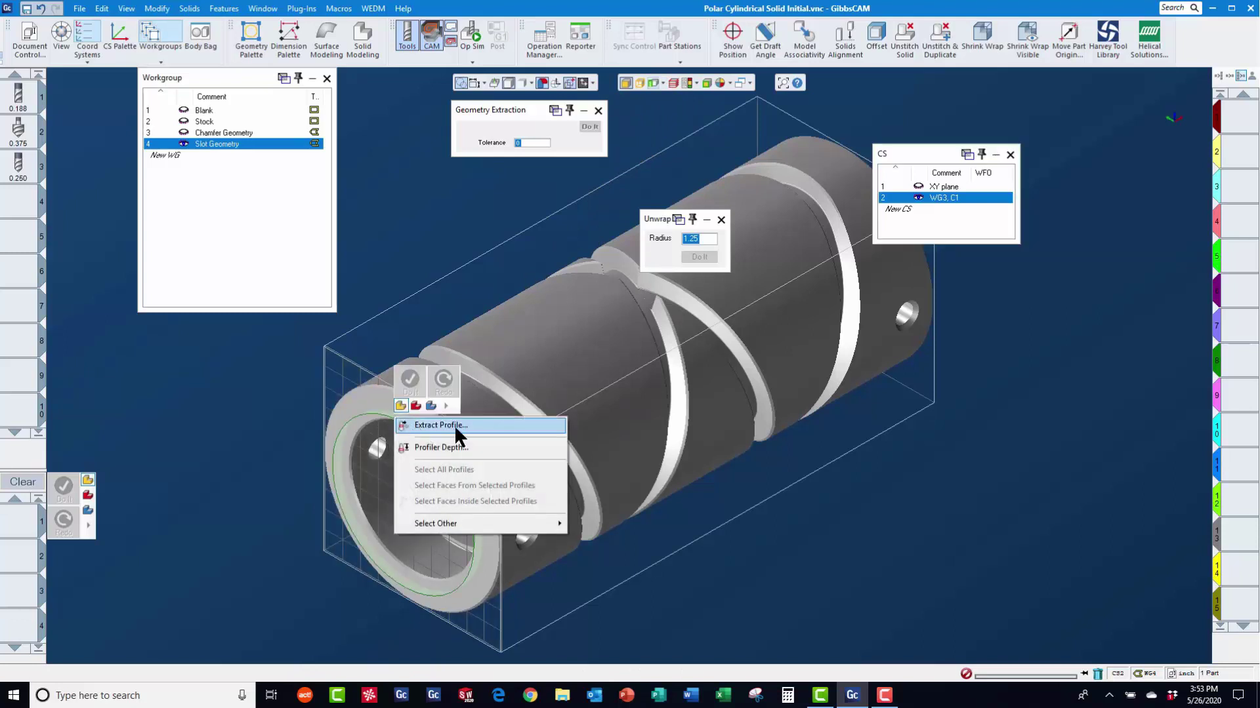
left_click(453, 446)
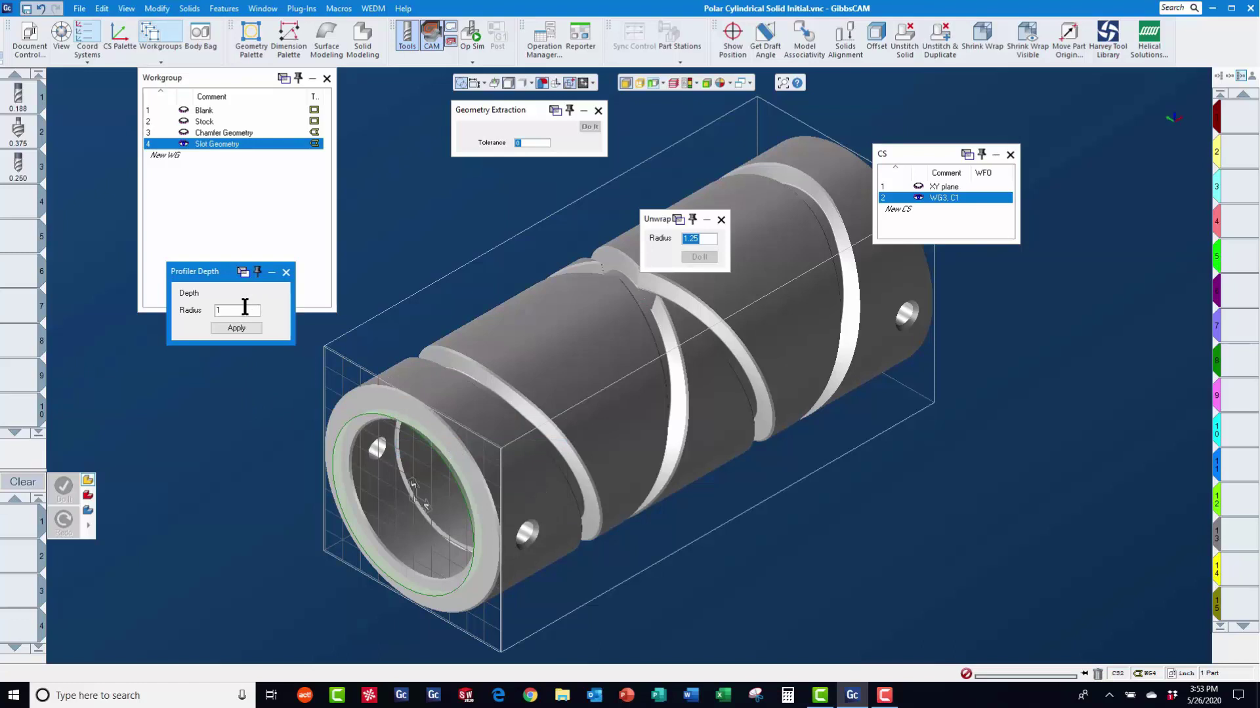
type(".23")
left_click(229, 329)
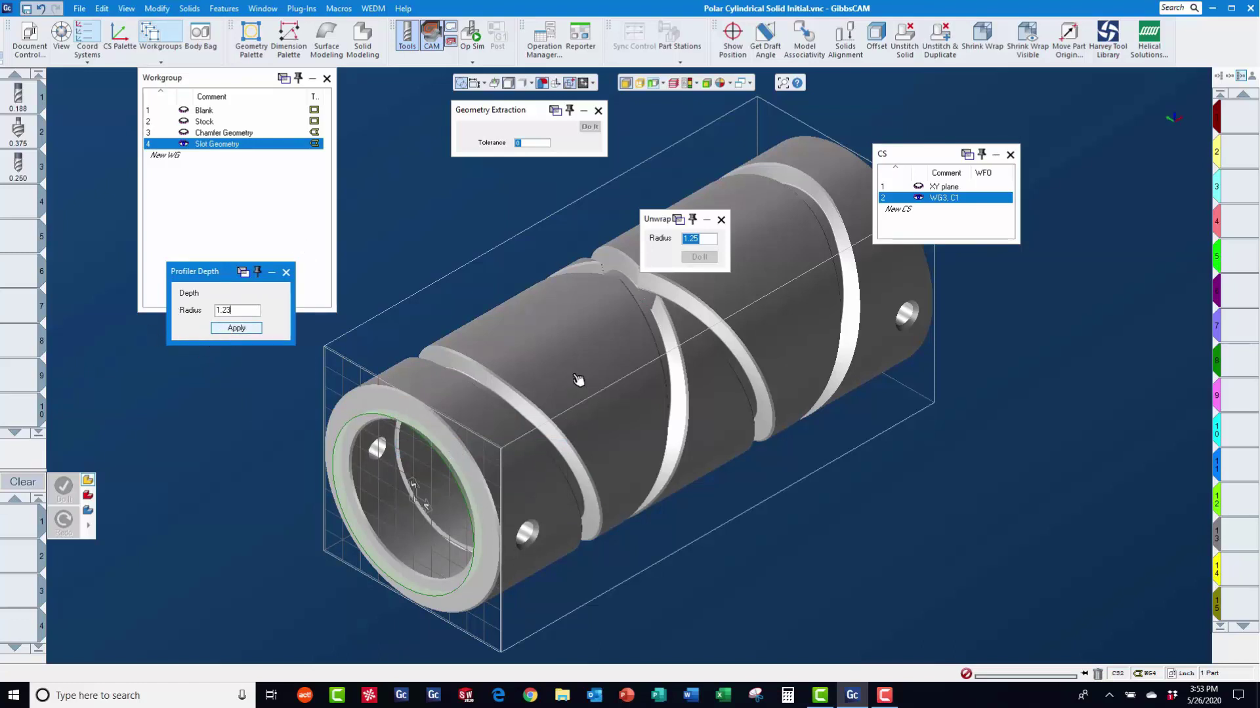
Step: Extract geometry from all the slot profiles and return to the XY plane
right_click(501, 315)
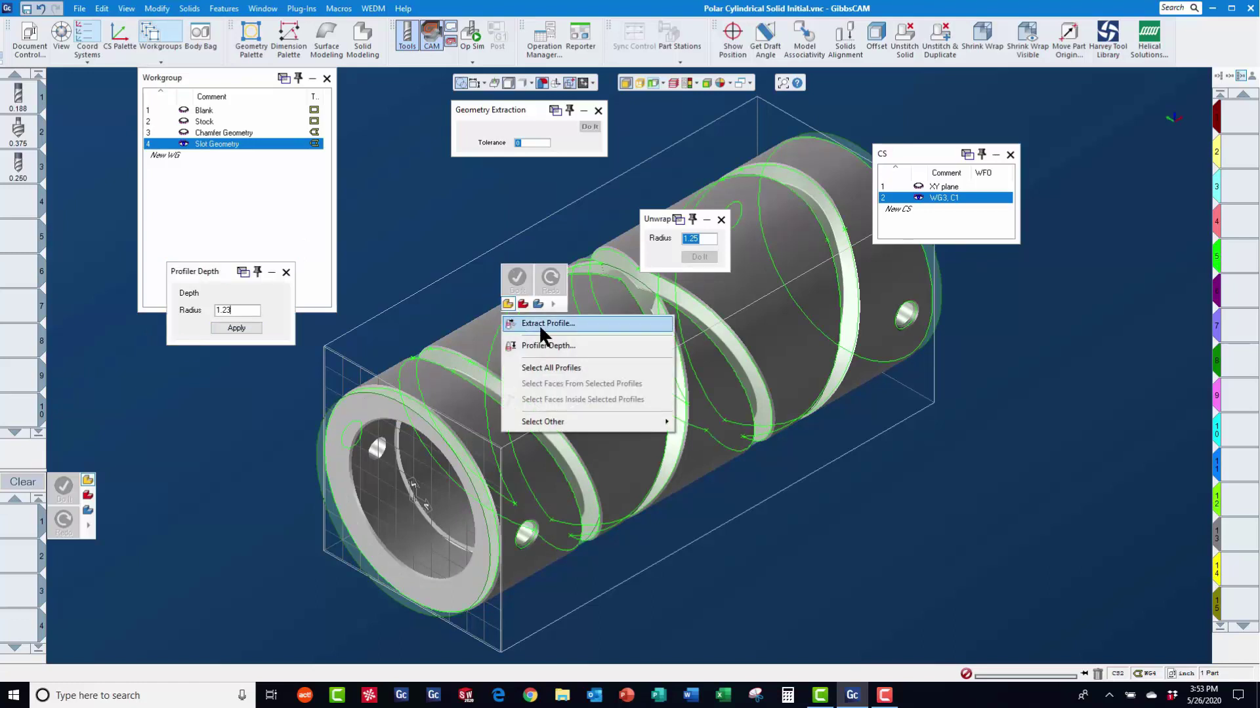
left_click(551, 368)
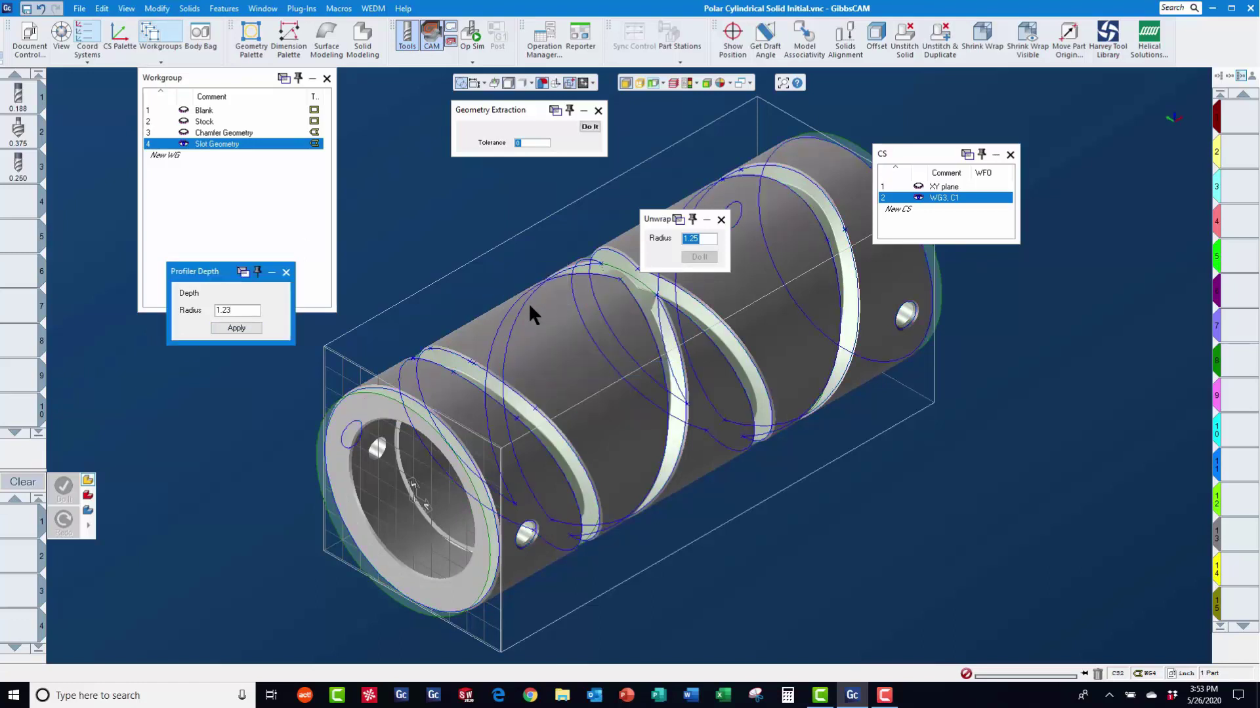
left_click(577, 128)
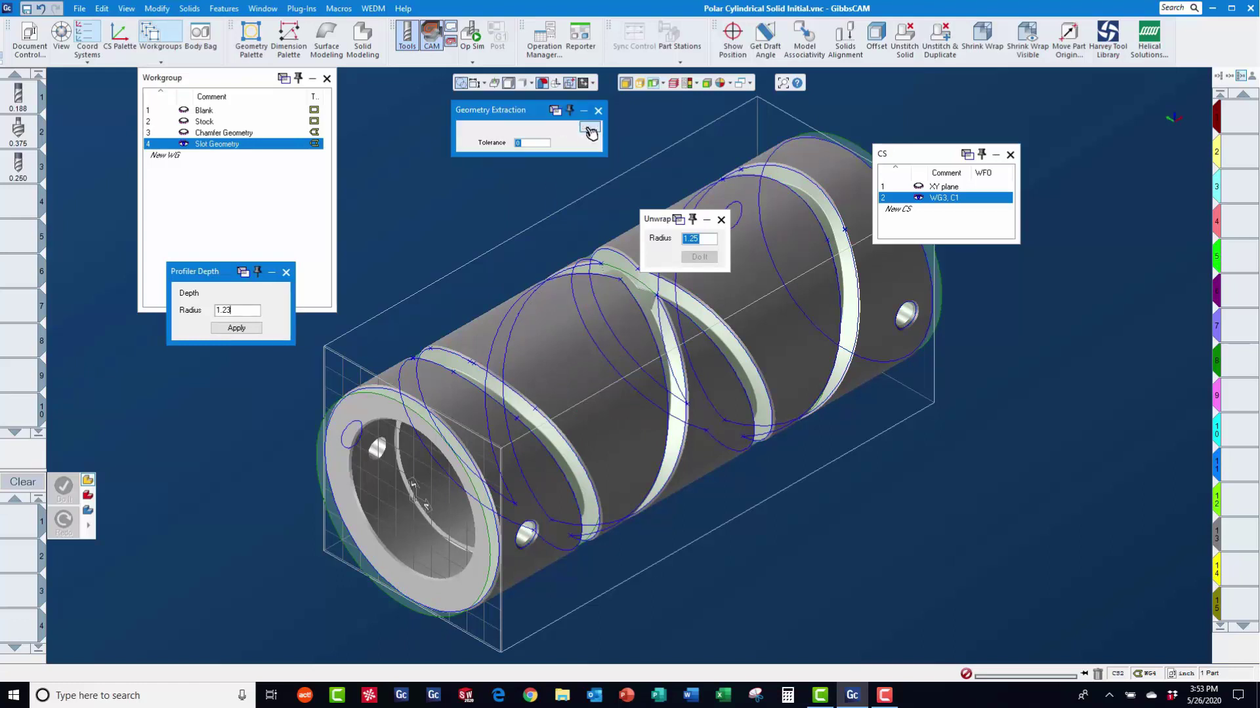
left_click(721, 220)
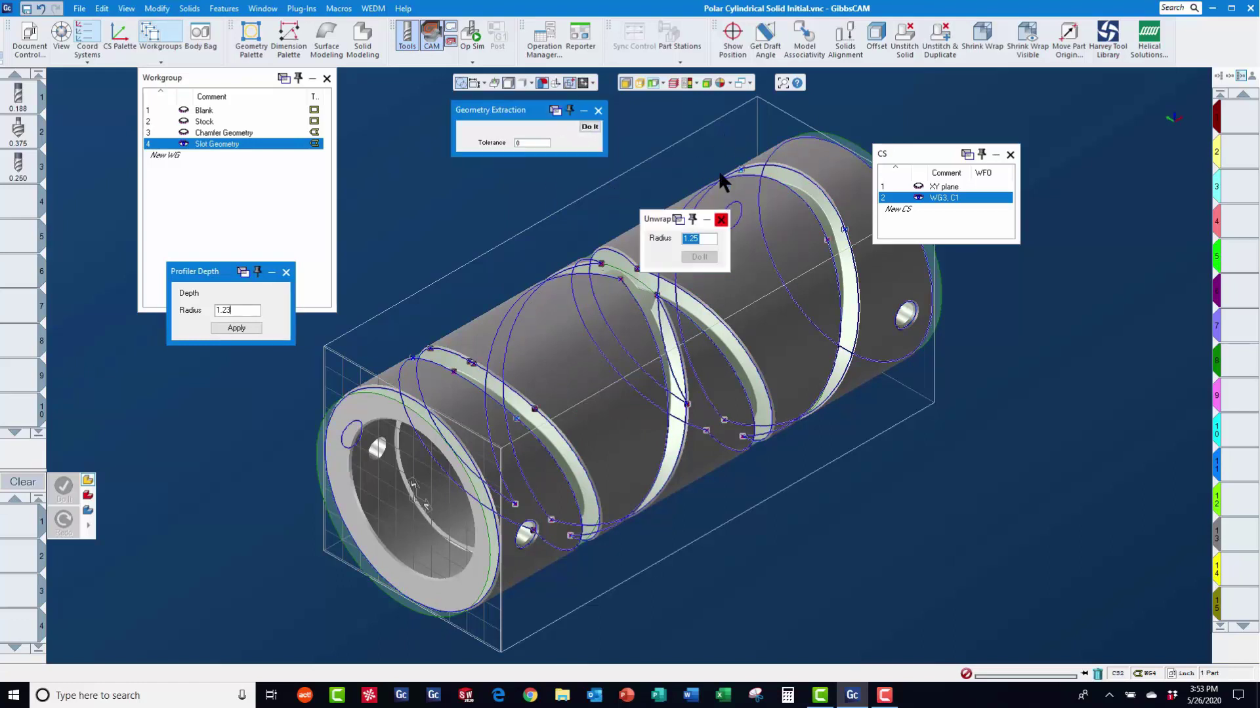
left_click(597, 110)
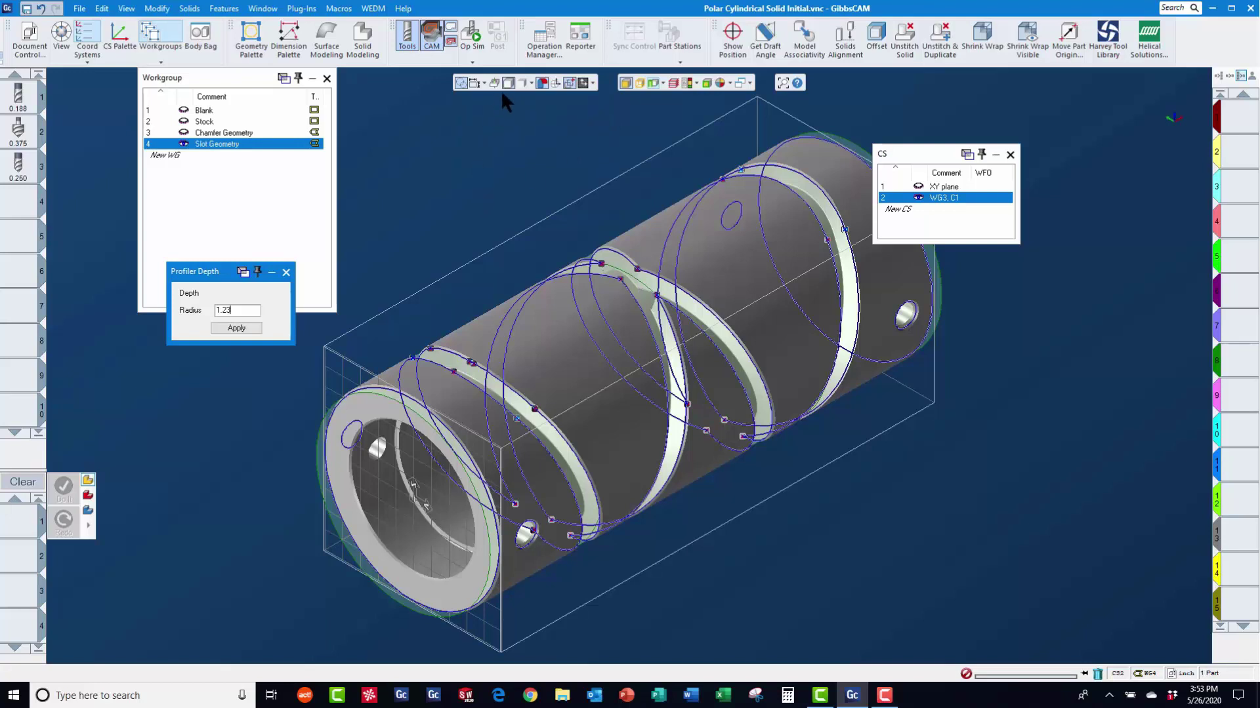
left_click(951, 186)
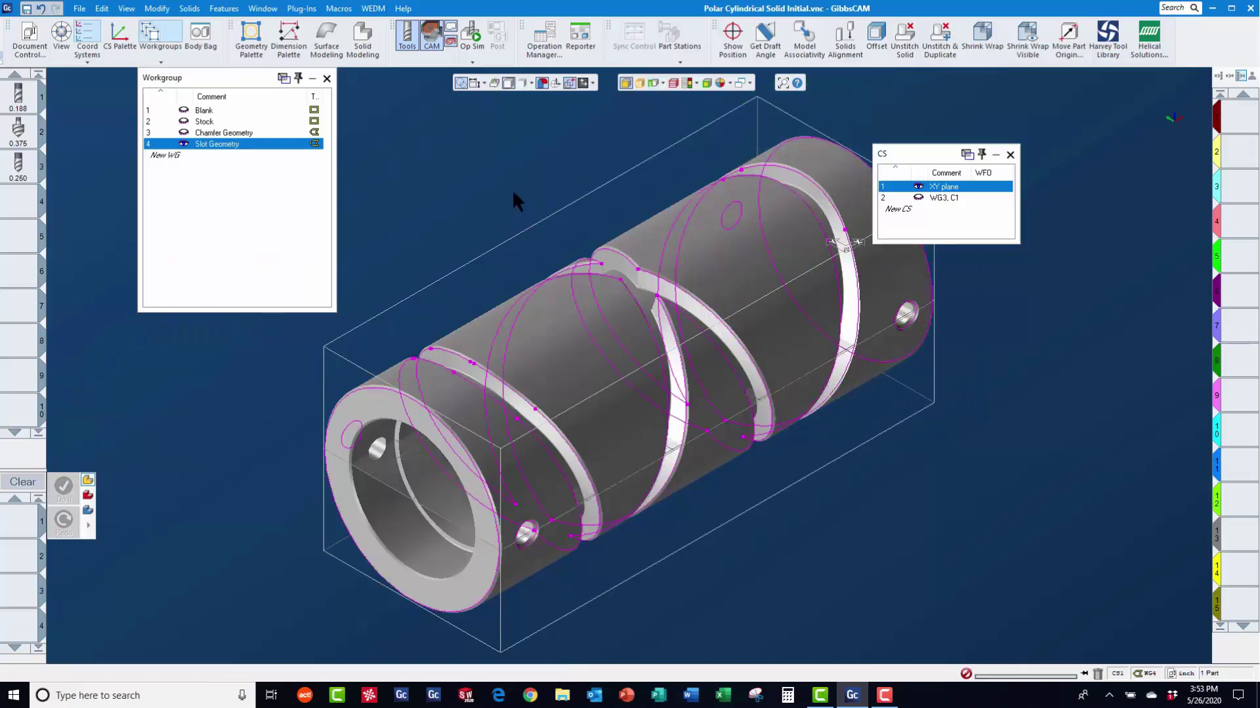
Step: Hide the solid and move all slot geometry into the active XYZ coordinate system
left_click(509, 84)
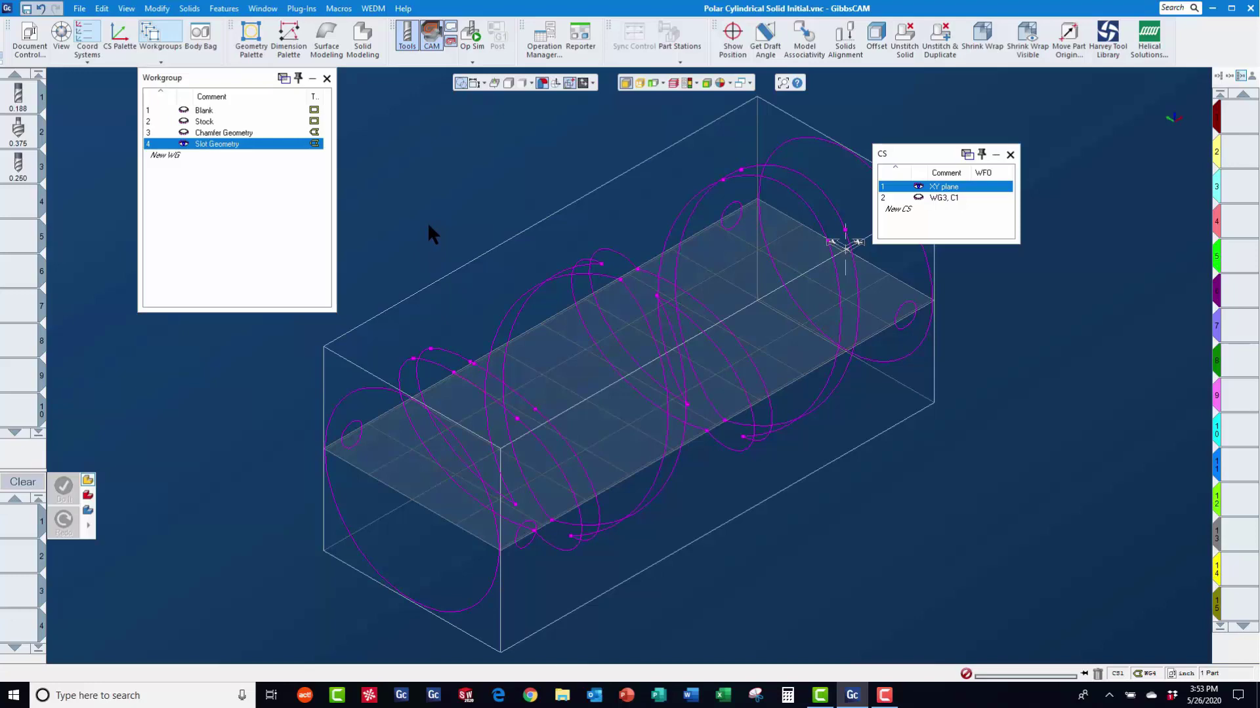
key("ctrl+a")
left_click(156, 8)
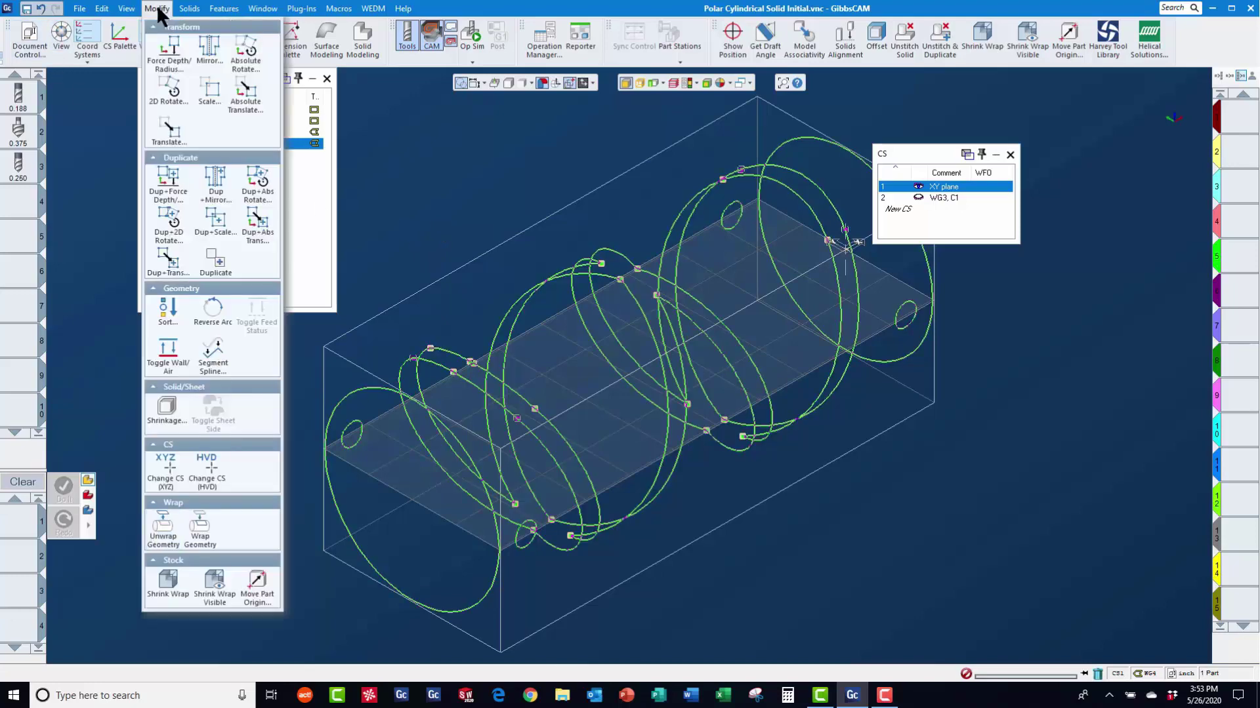
left_click(165, 476)
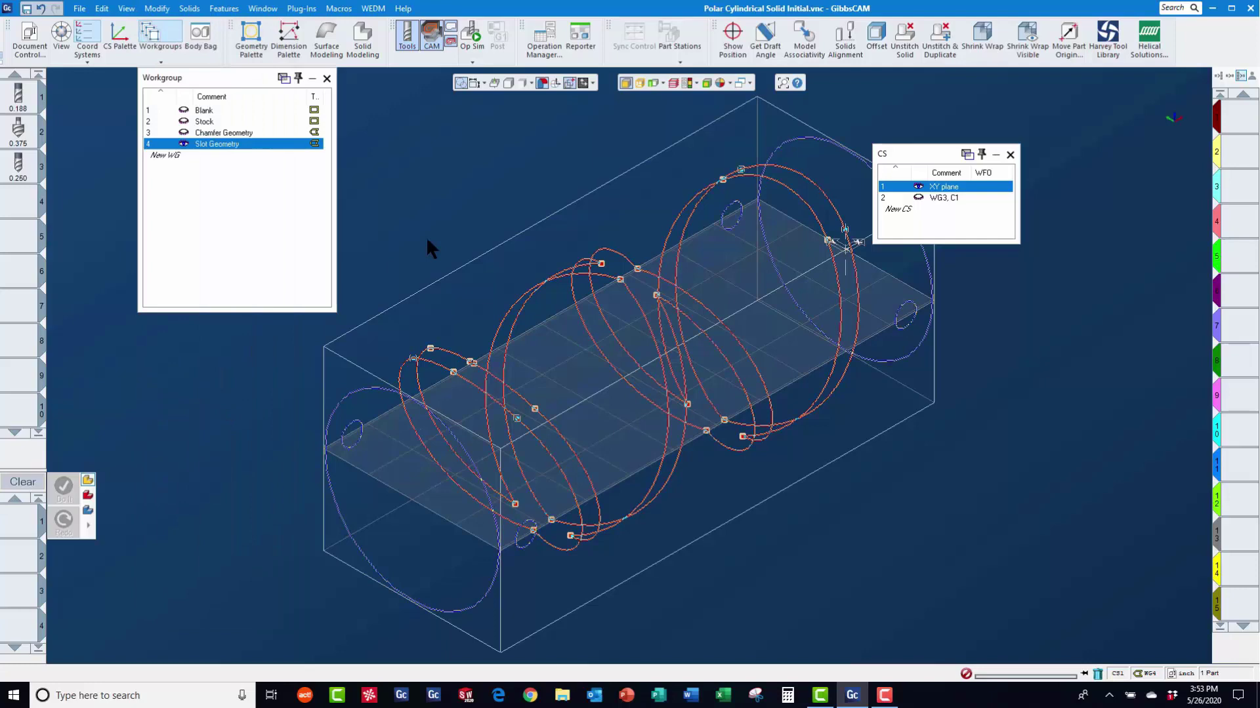
left_click(483, 182)
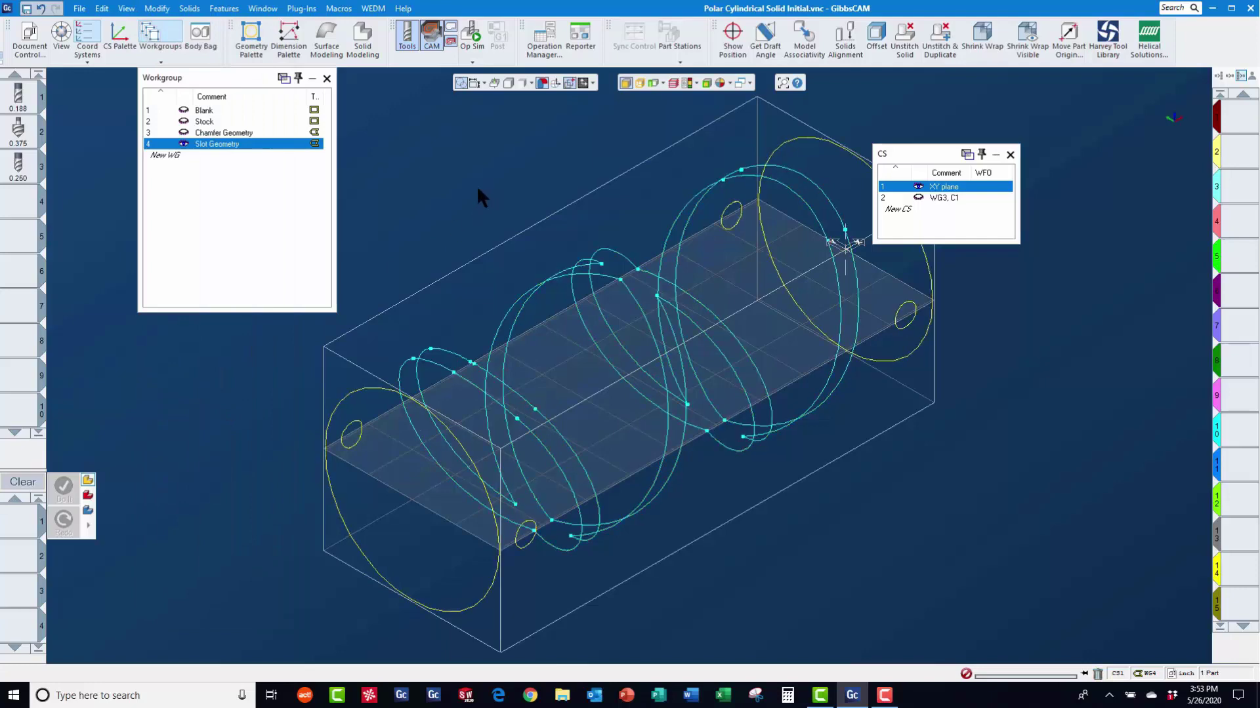
Step: Unwrap all slot geometry into flat lines at radius 1.23 and close the open panels
key("ctrl+a")
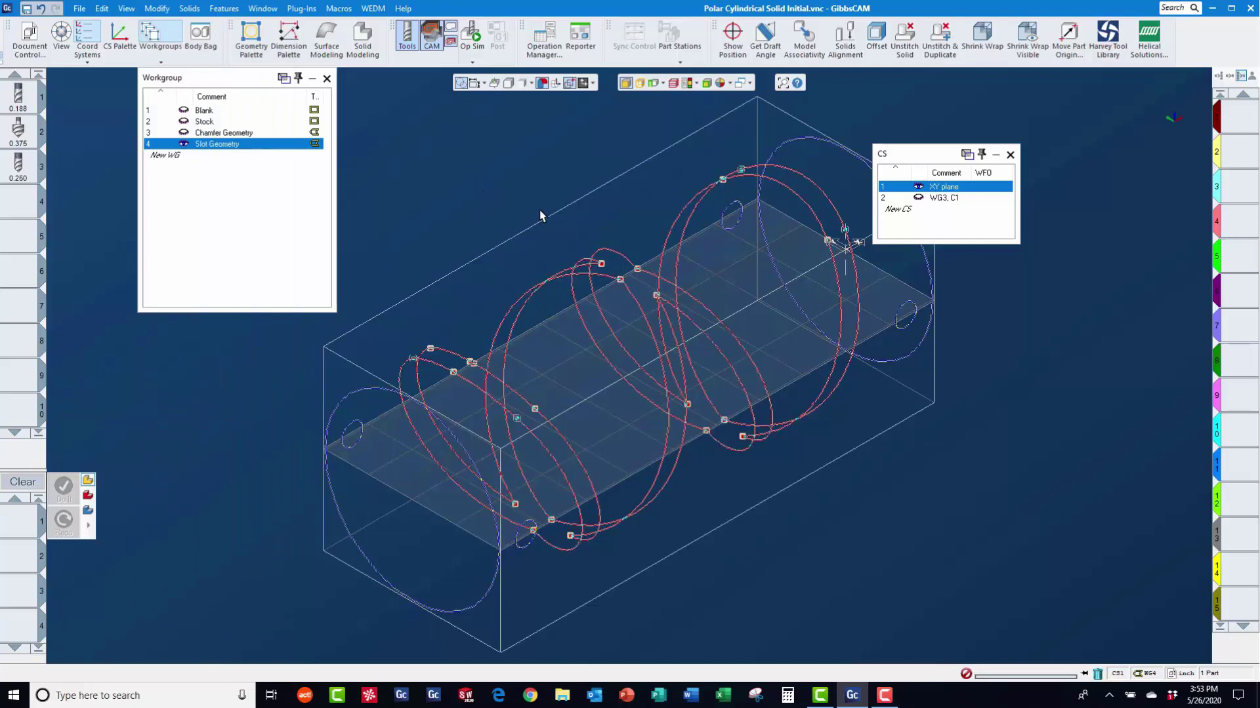
left_click(159, 10)
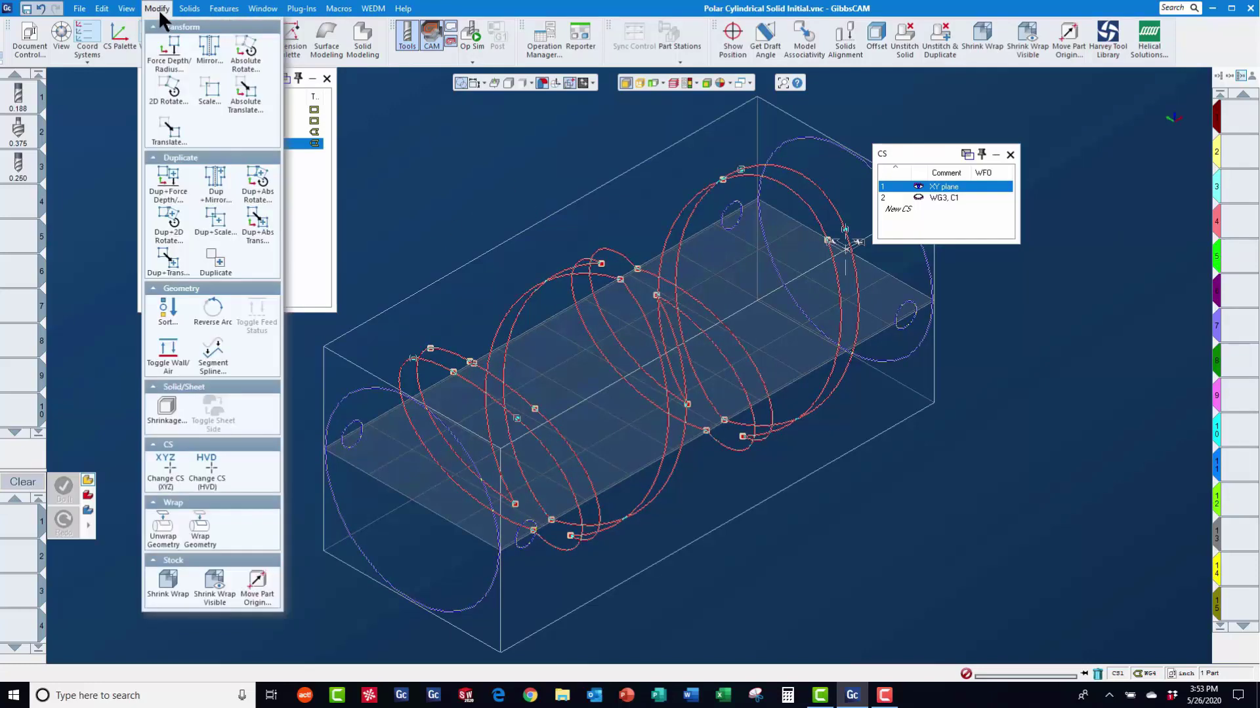
left_click(168, 542)
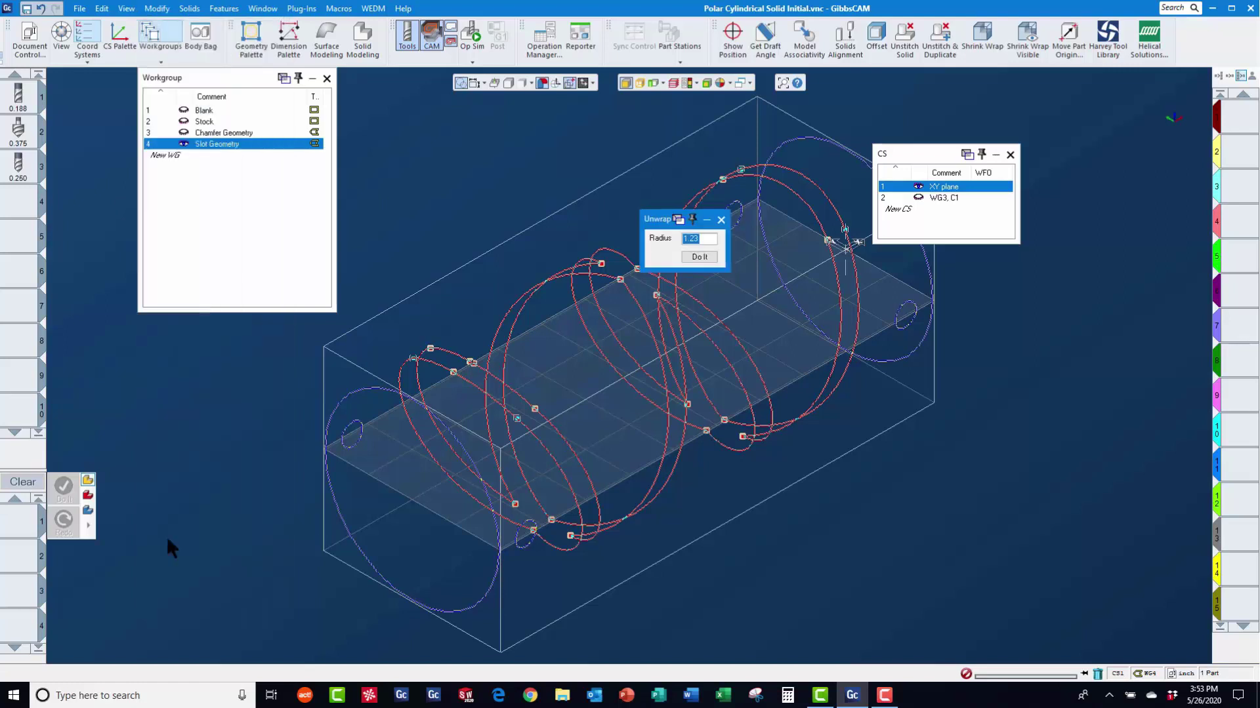
left_click(701, 256)
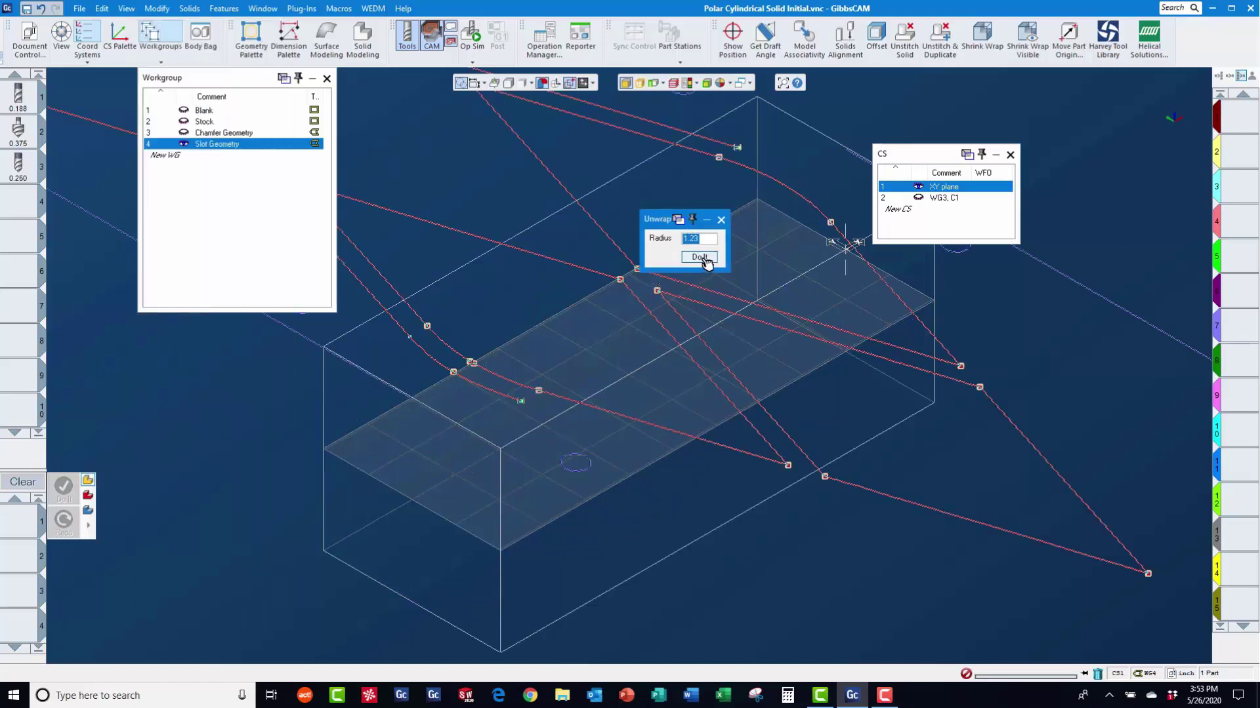
left_click(1010, 155)
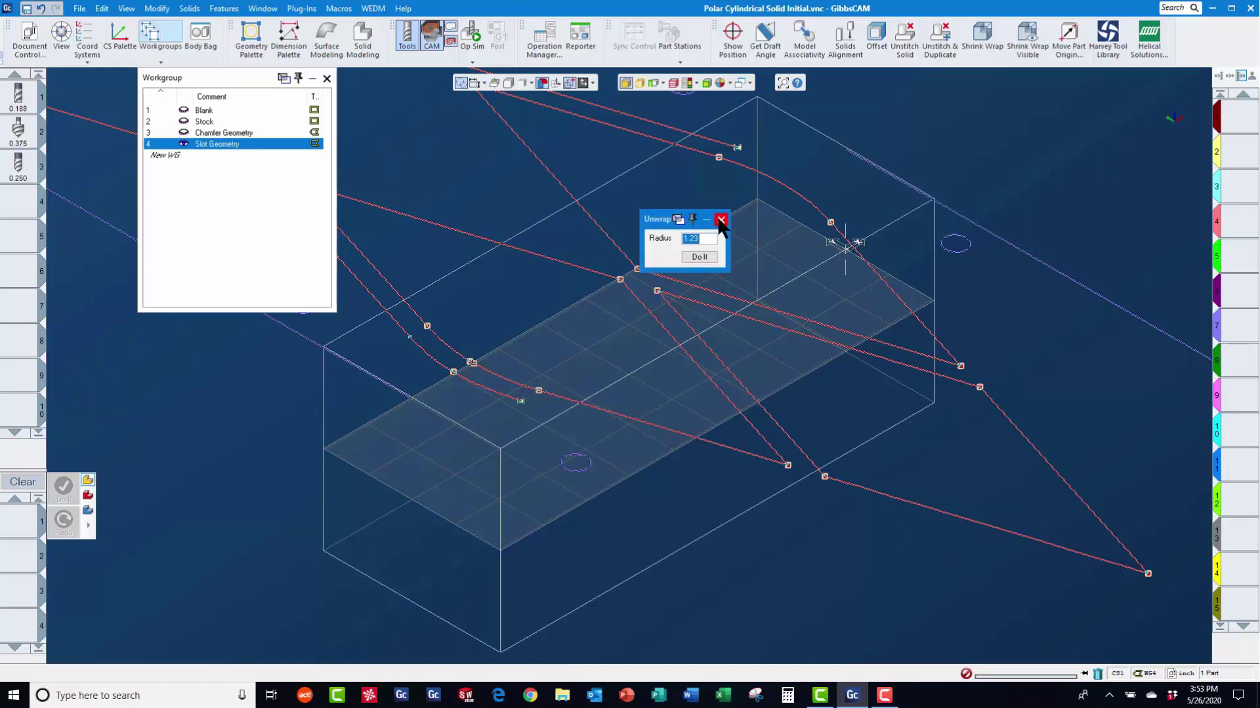
left_click(721, 220)
left_click(327, 78)
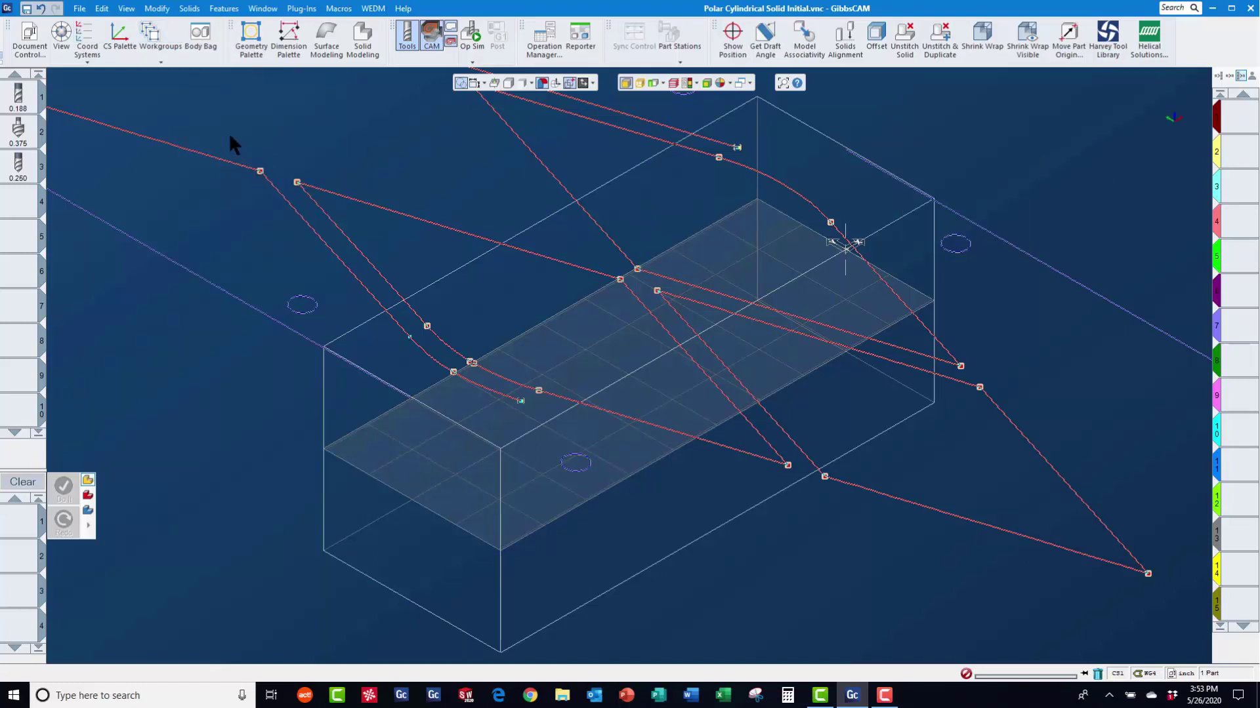
Step: Create a contour process with the 0.188 tool, lower depth 1, and depth-first cutting off
left_click_drag(18, 95, 23, 528)
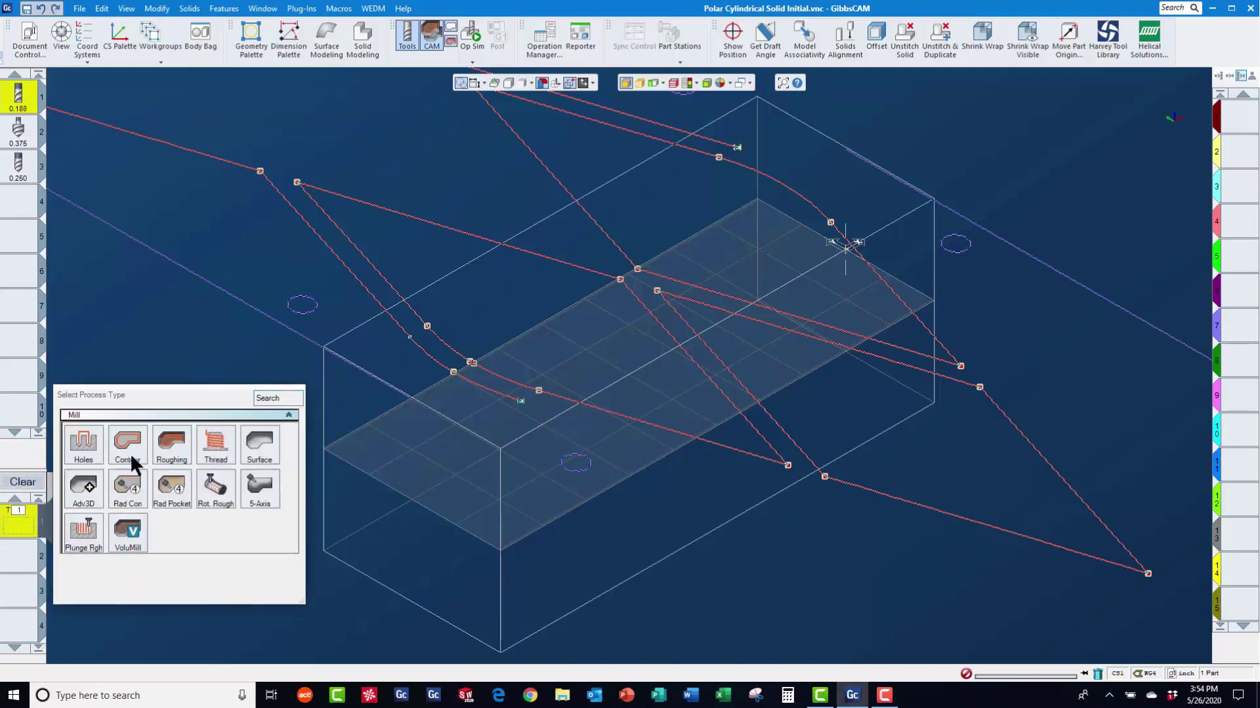
left_click(129, 461)
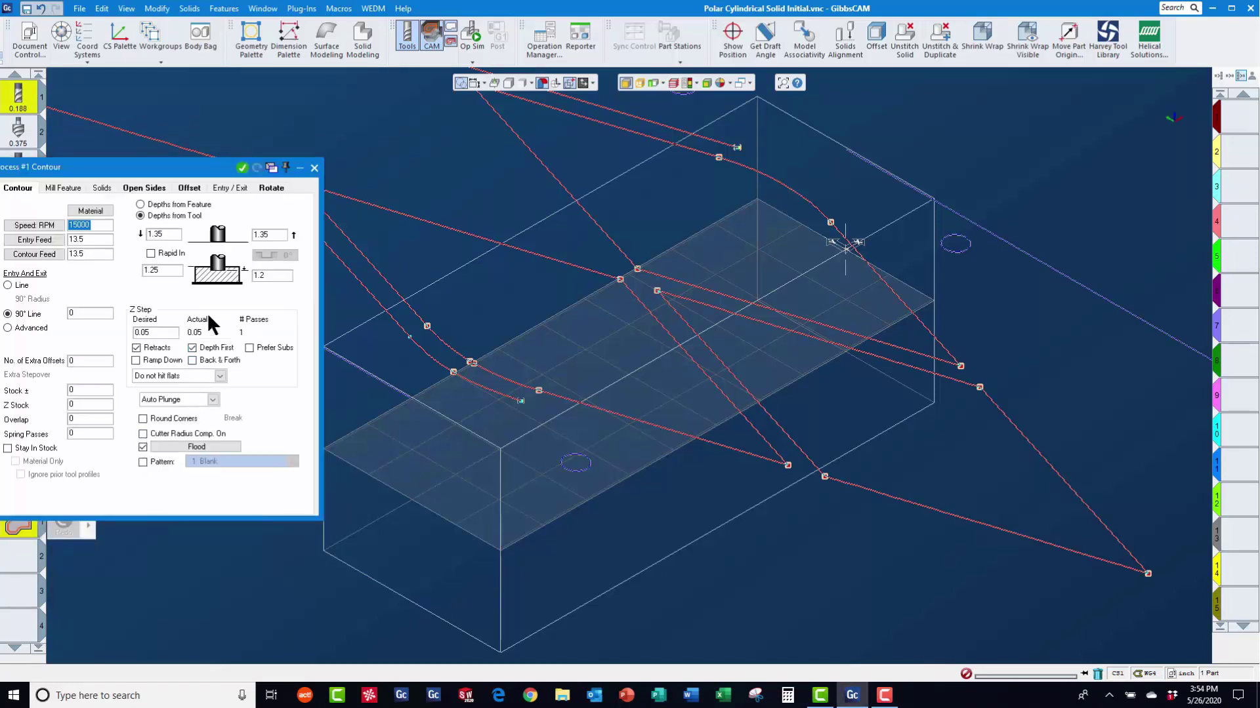
left_click(276, 277)
type("1")
middle_click_drag(981, 423, 435, 557)
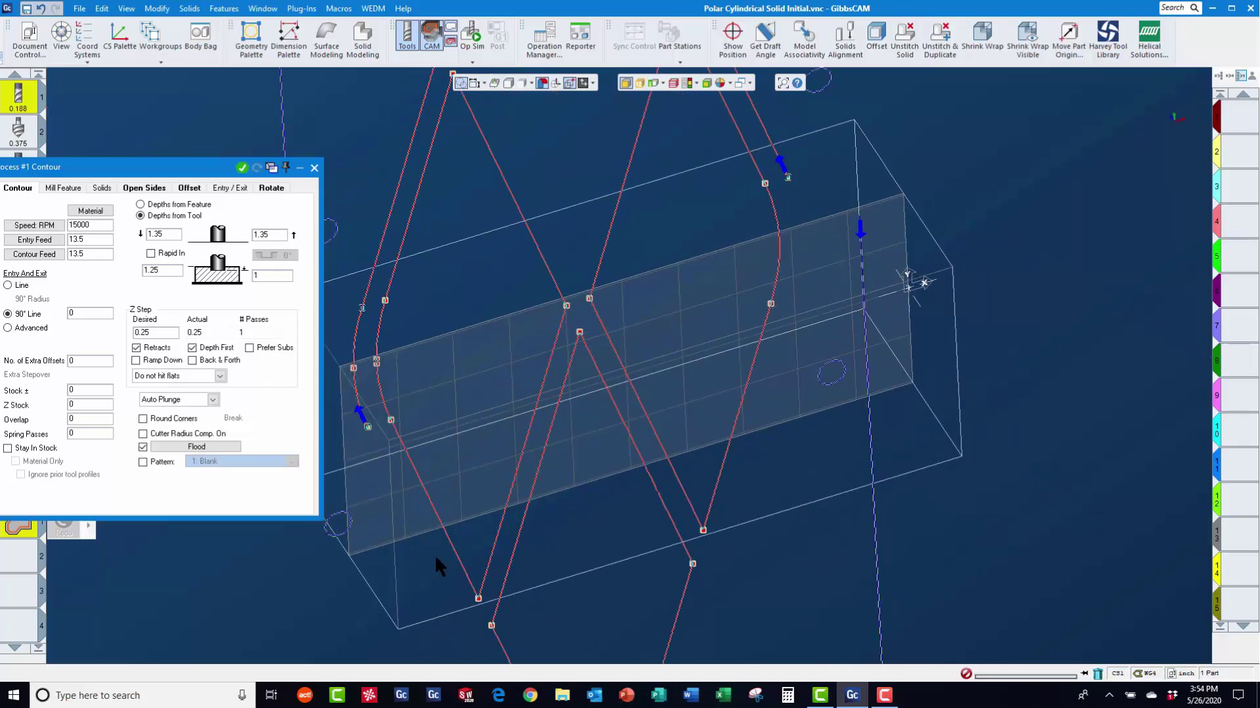
left_click(192, 349)
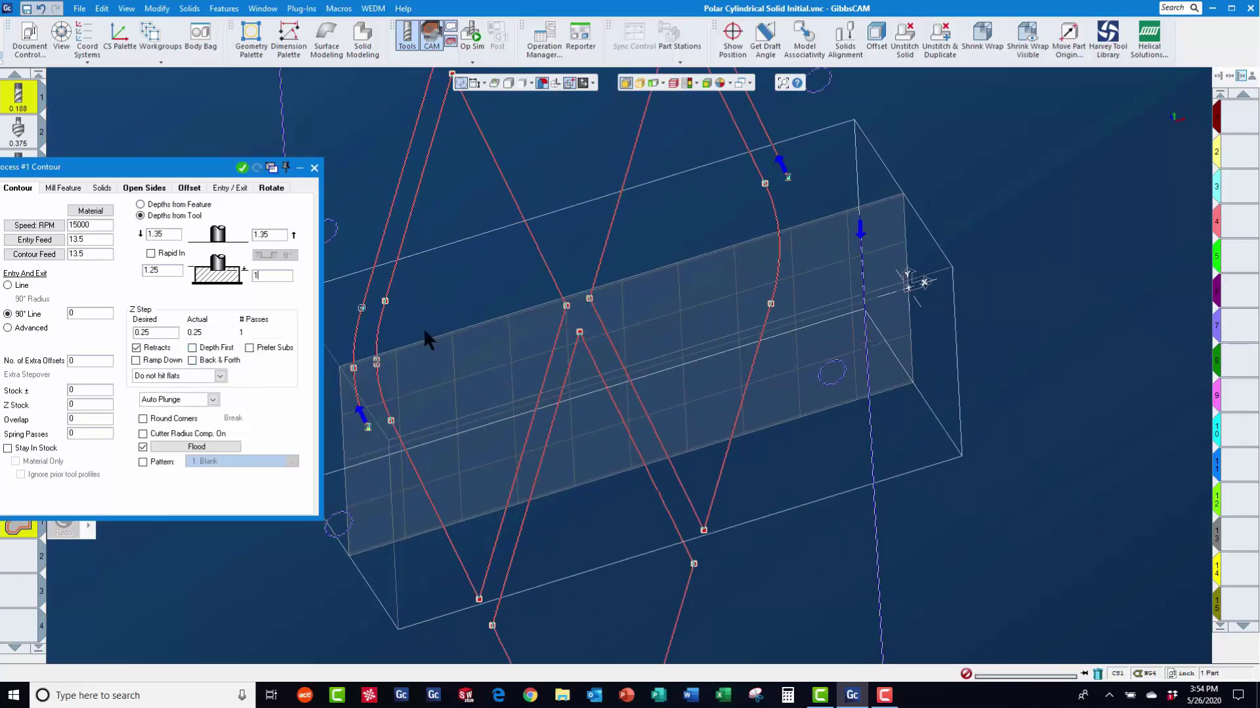
Step: Select the slot contour chain, generate its toolpath, and set Polar & Cylindrical Milling rotation
left_click(971, 147)
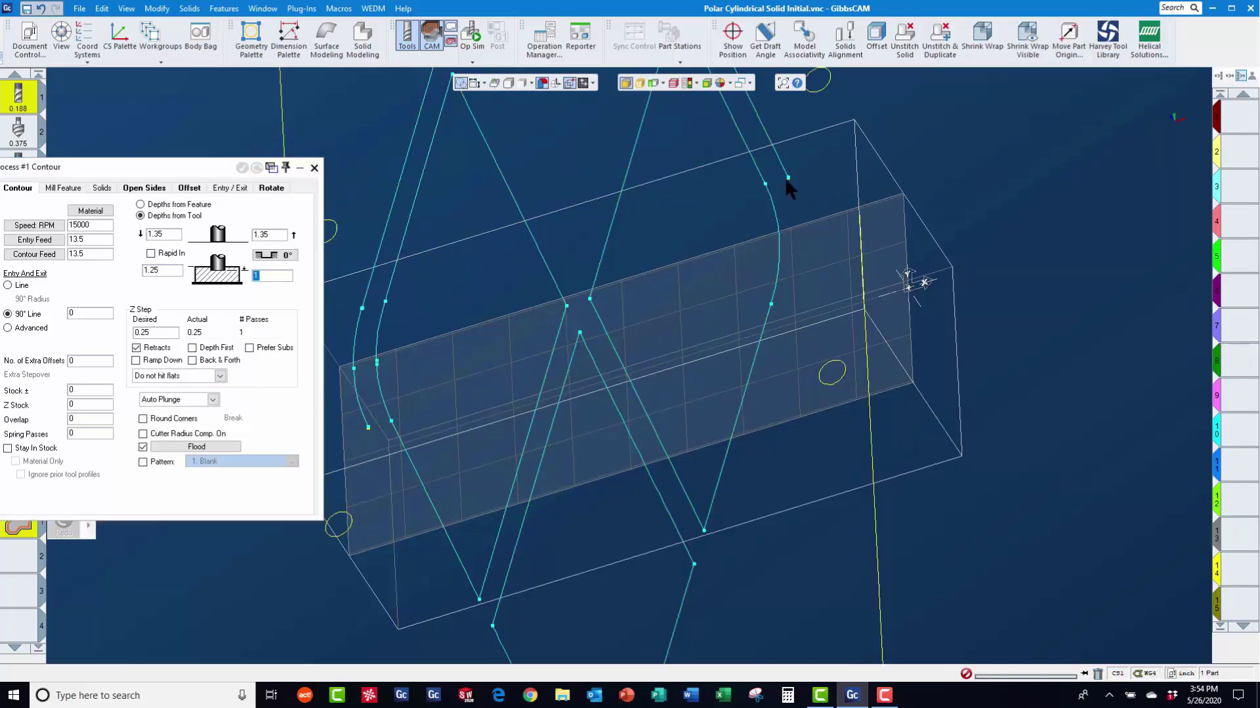
scroll(807, 210, "up", 5)
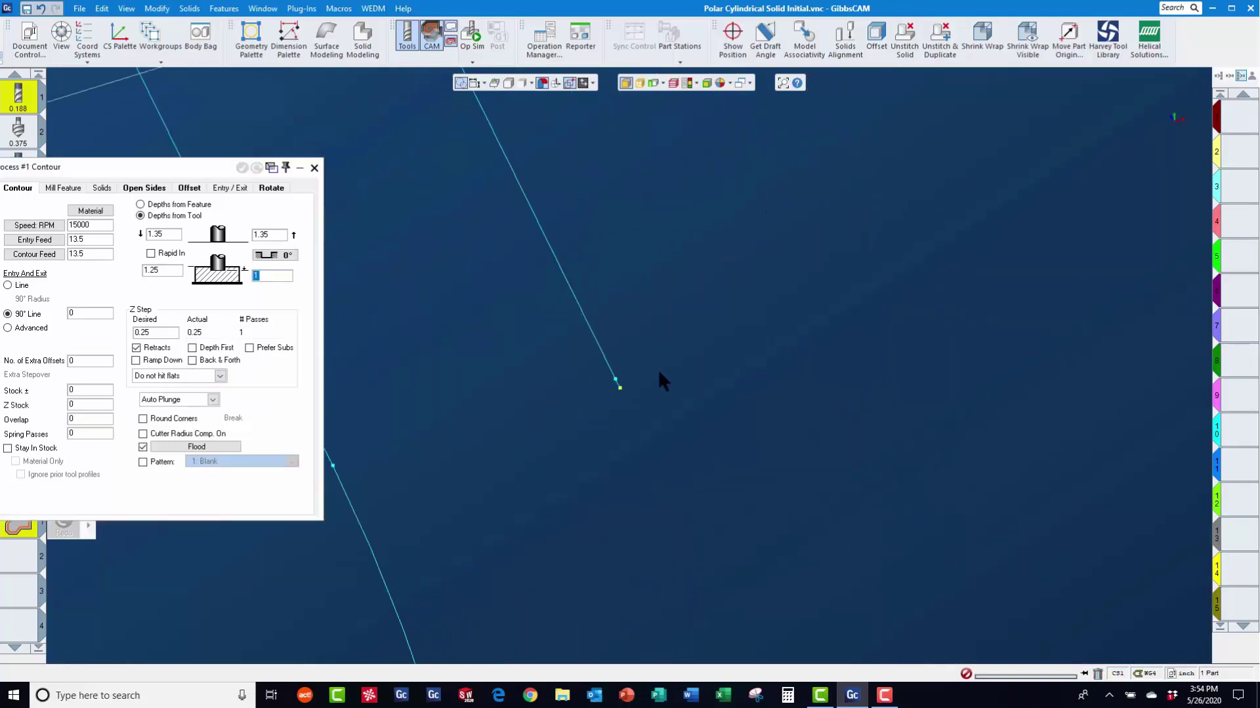
left_click(618, 389)
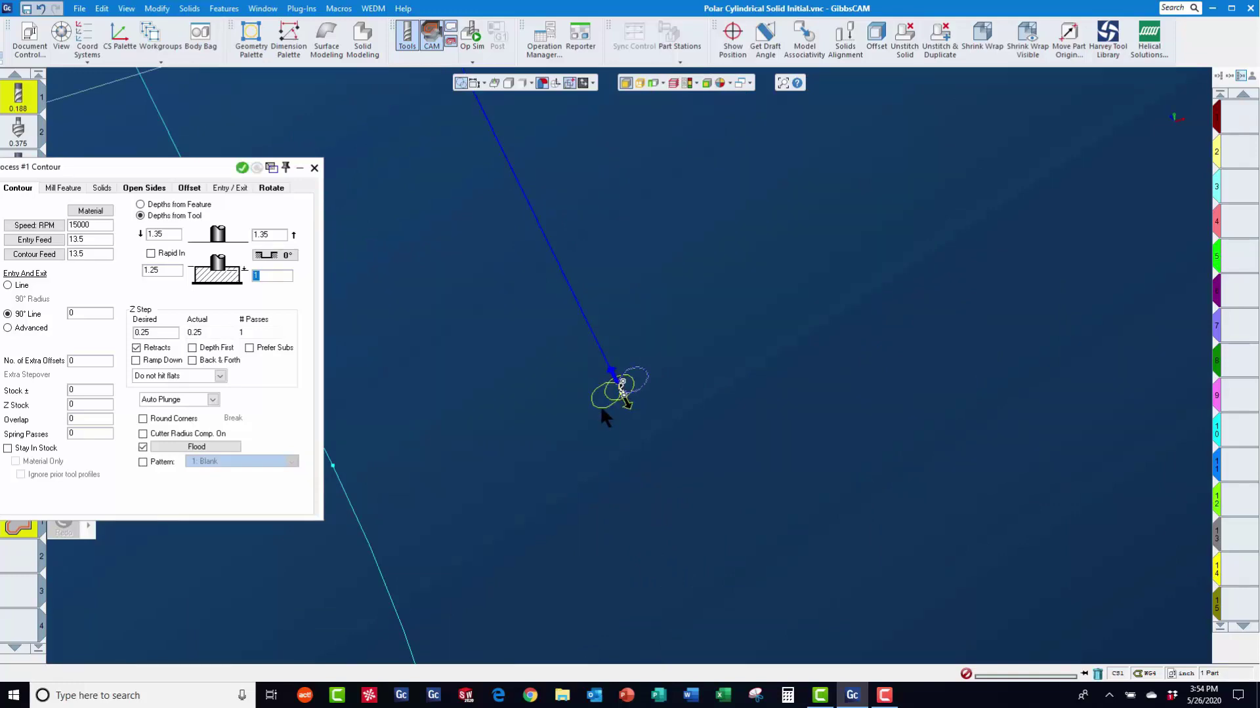
scroll(593, 407, "down", 5)
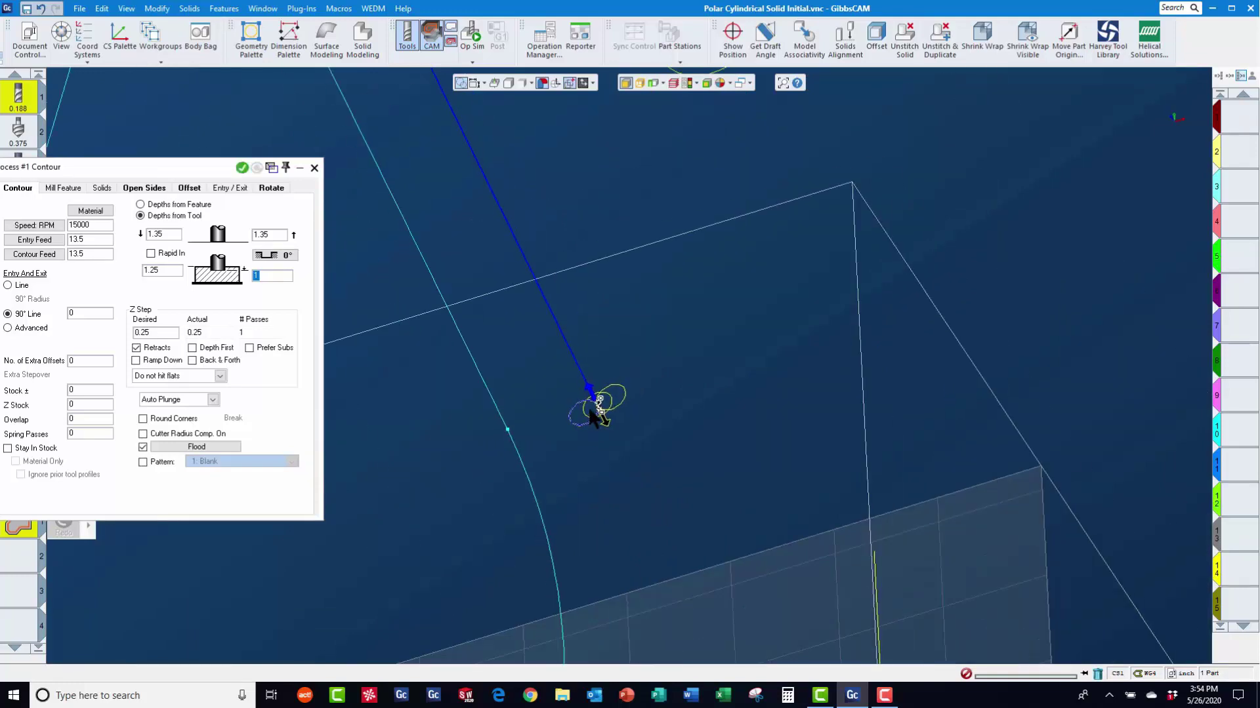
scroll(571, 341, "down", 3)
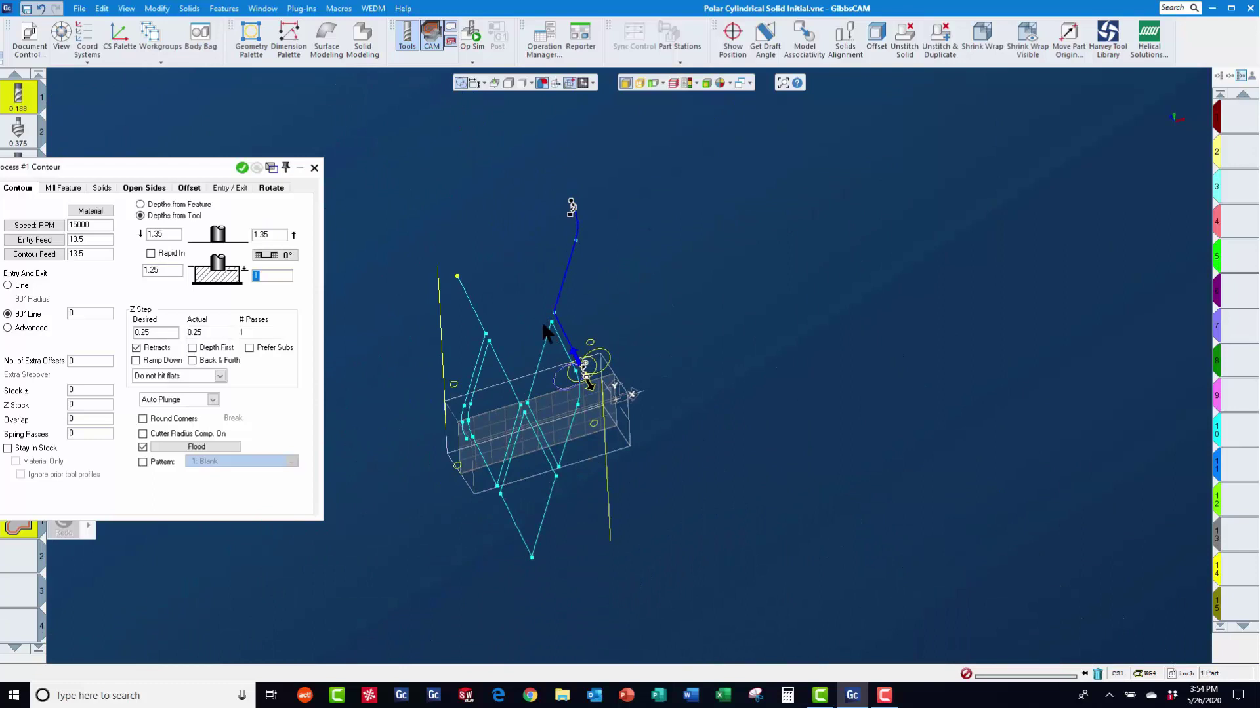
left_click(551, 322)
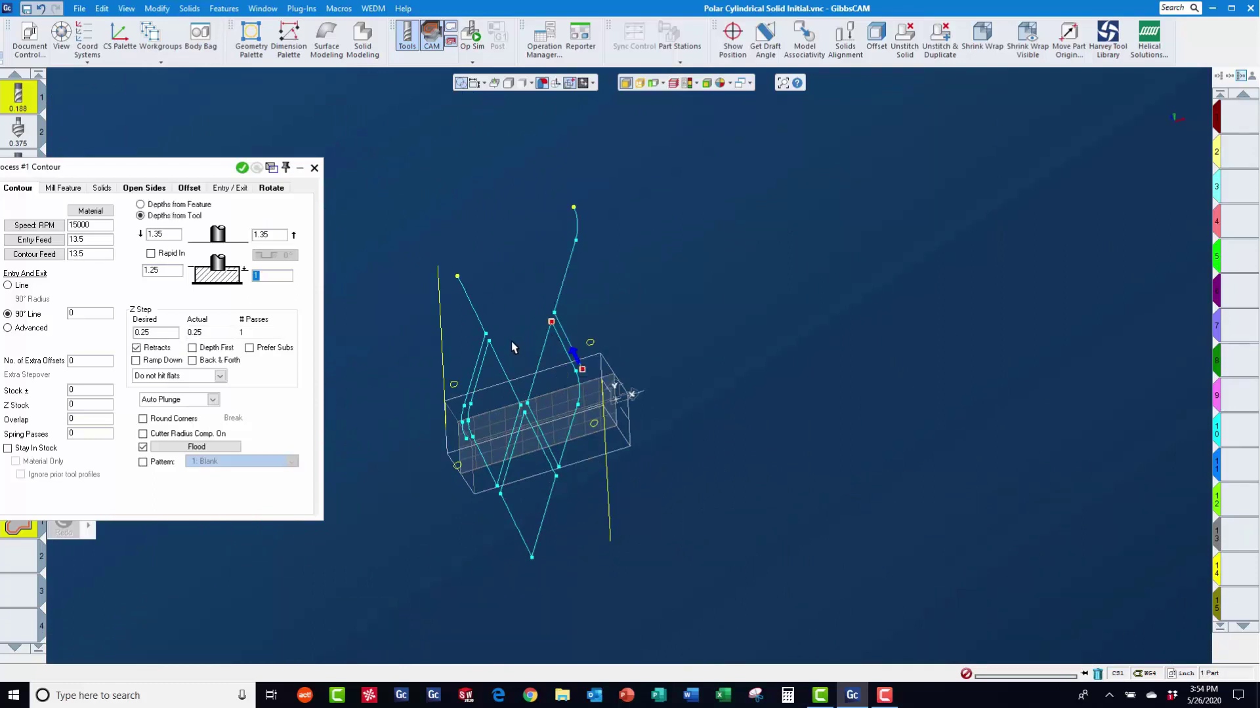
left_click(489, 340)
left_click(457, 276)
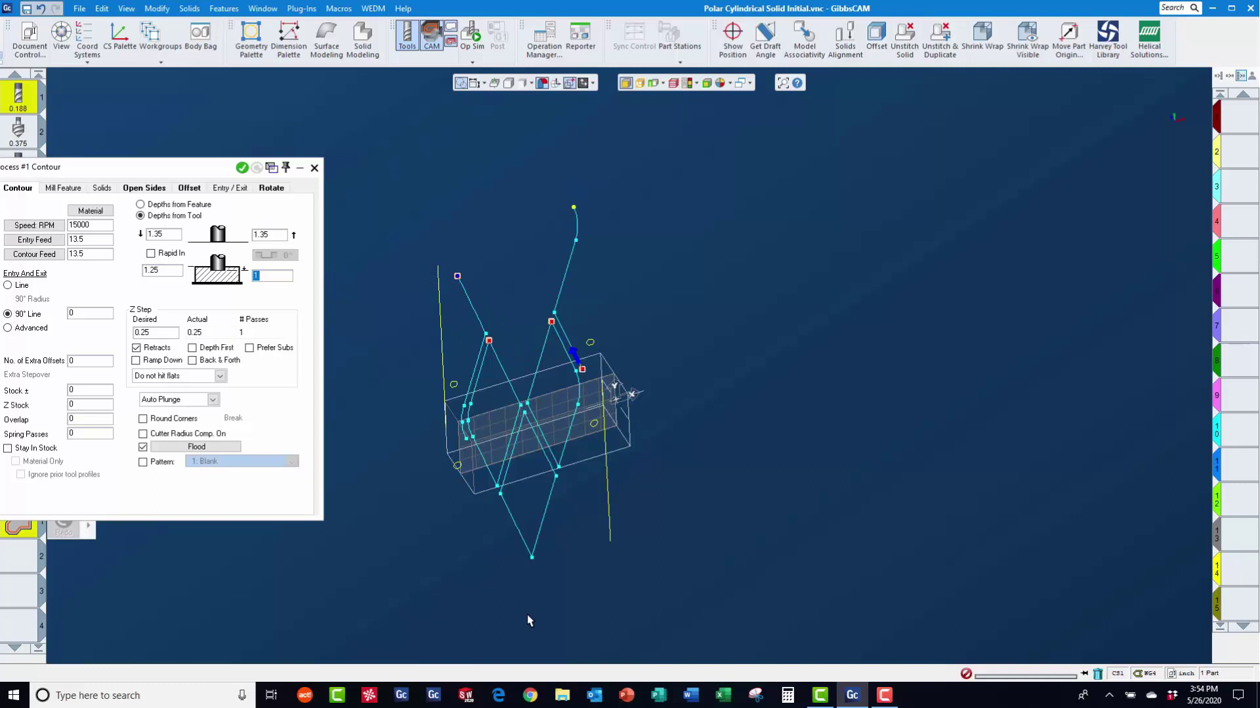
left_click(531, 558)
left_click(238, 166)
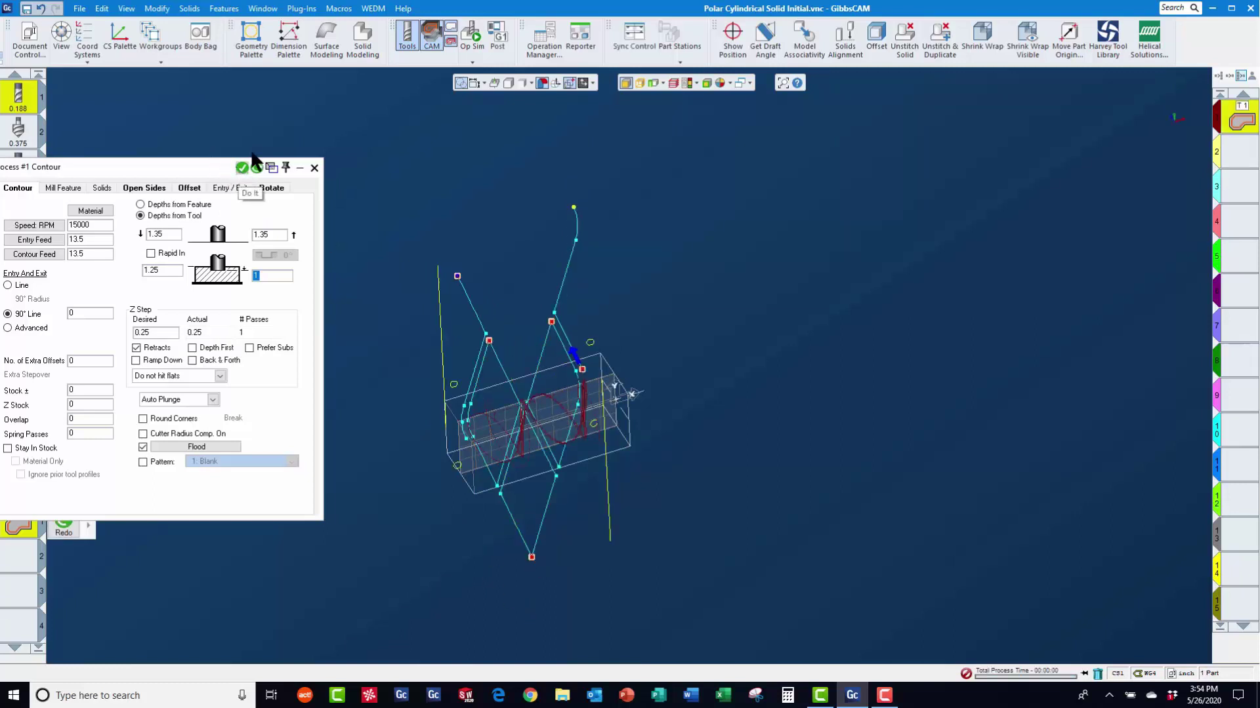
left_click(265, 188)
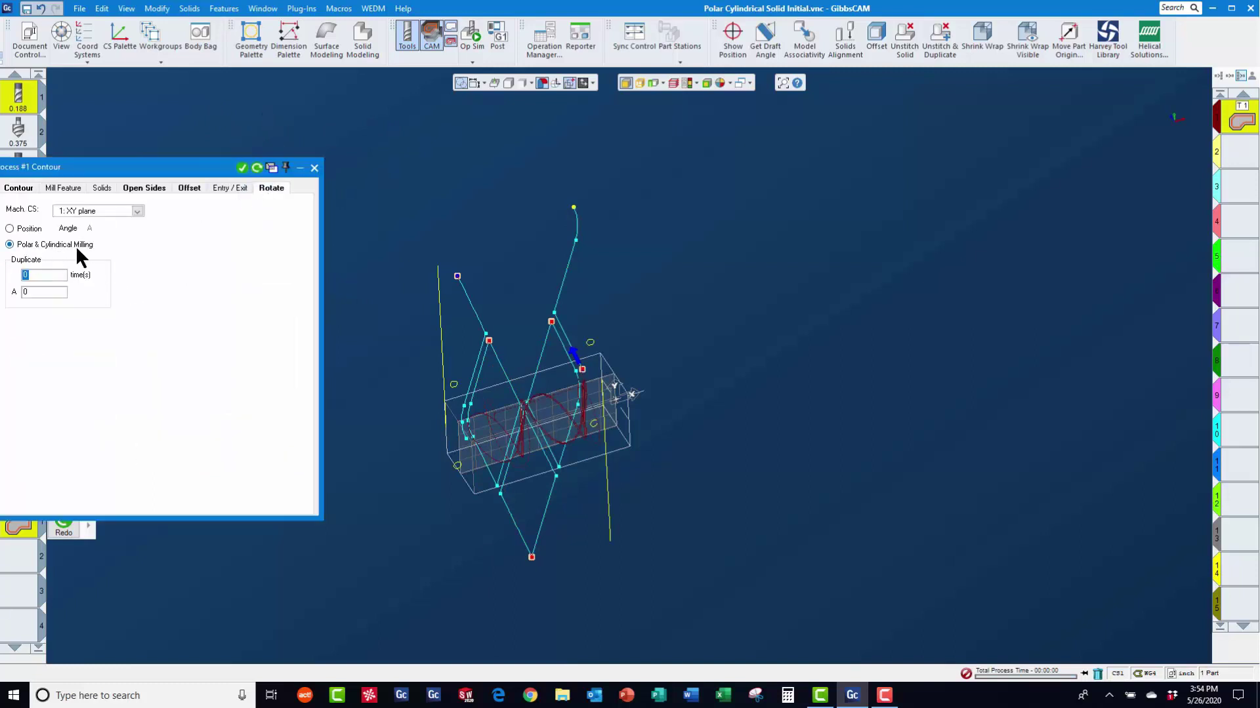
left_click(314, 168)
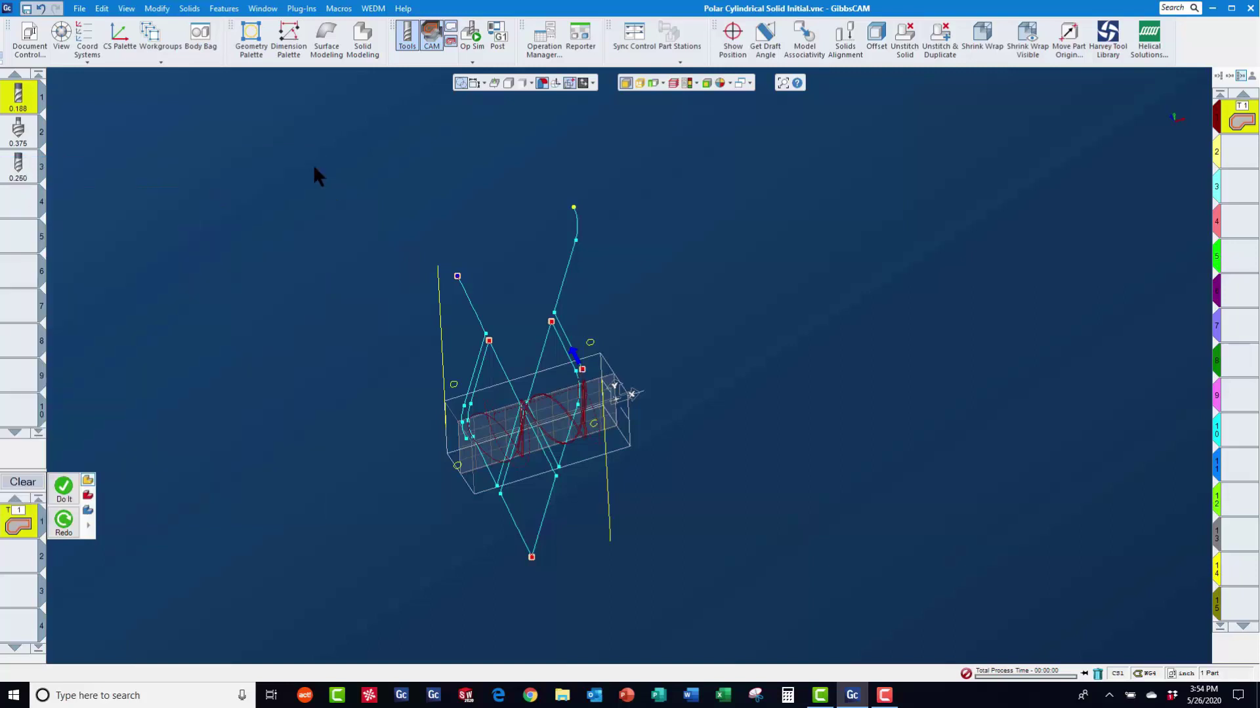
Step: Add a contour process with the 0.375 tool, using Chamfer Geometry as the workgroup
left_click(158, 44)
left_click(156, 39)
left_click(153, 39)
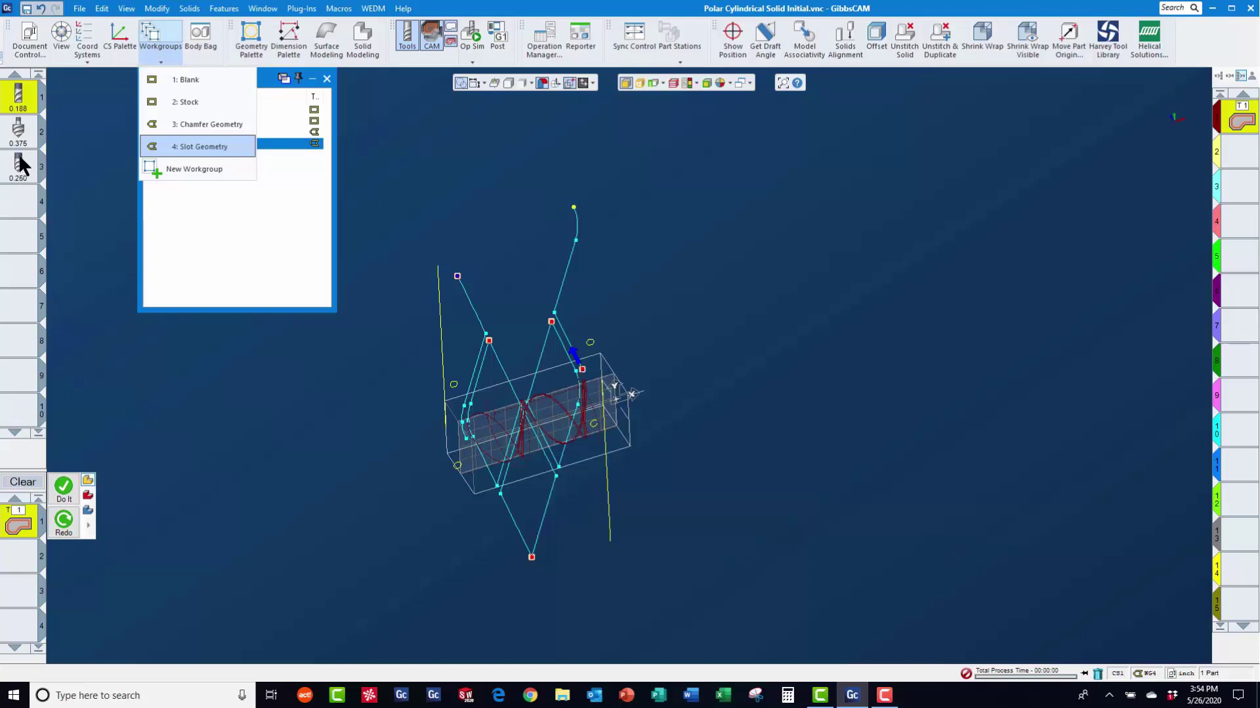
left_click_drag(19, 137, 25, 524)
double_click(27, 513)
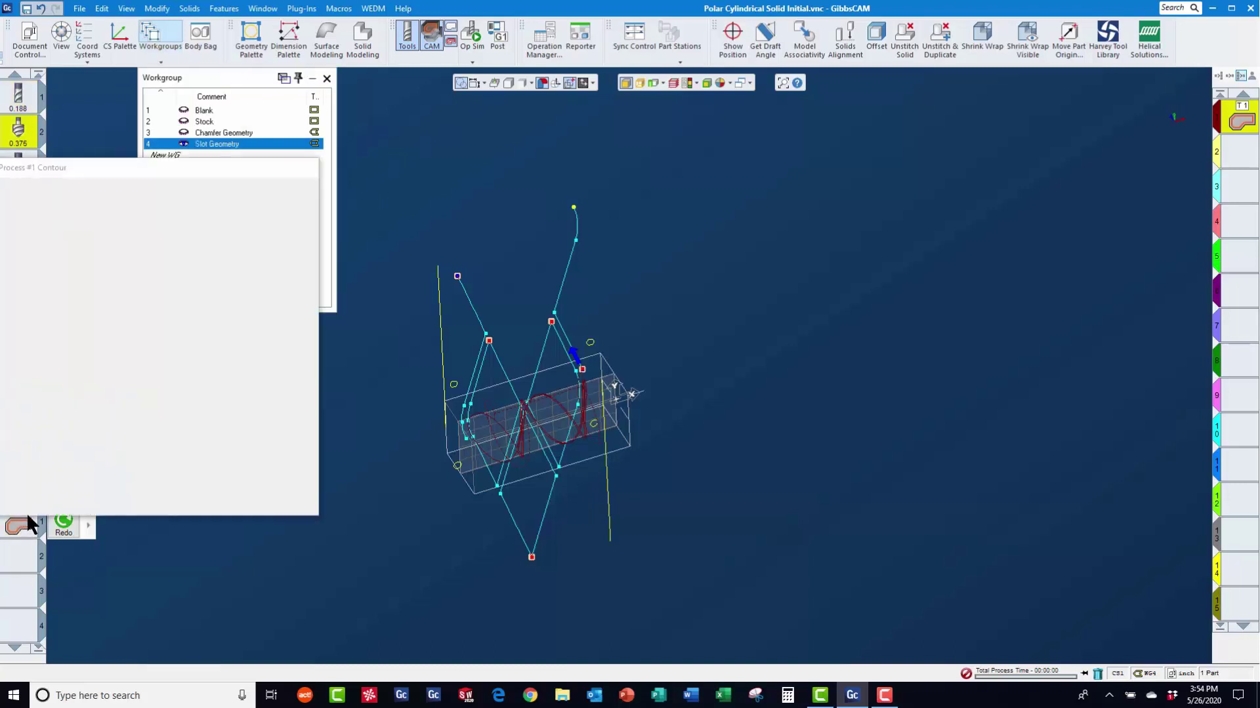
left_click(251, 143)
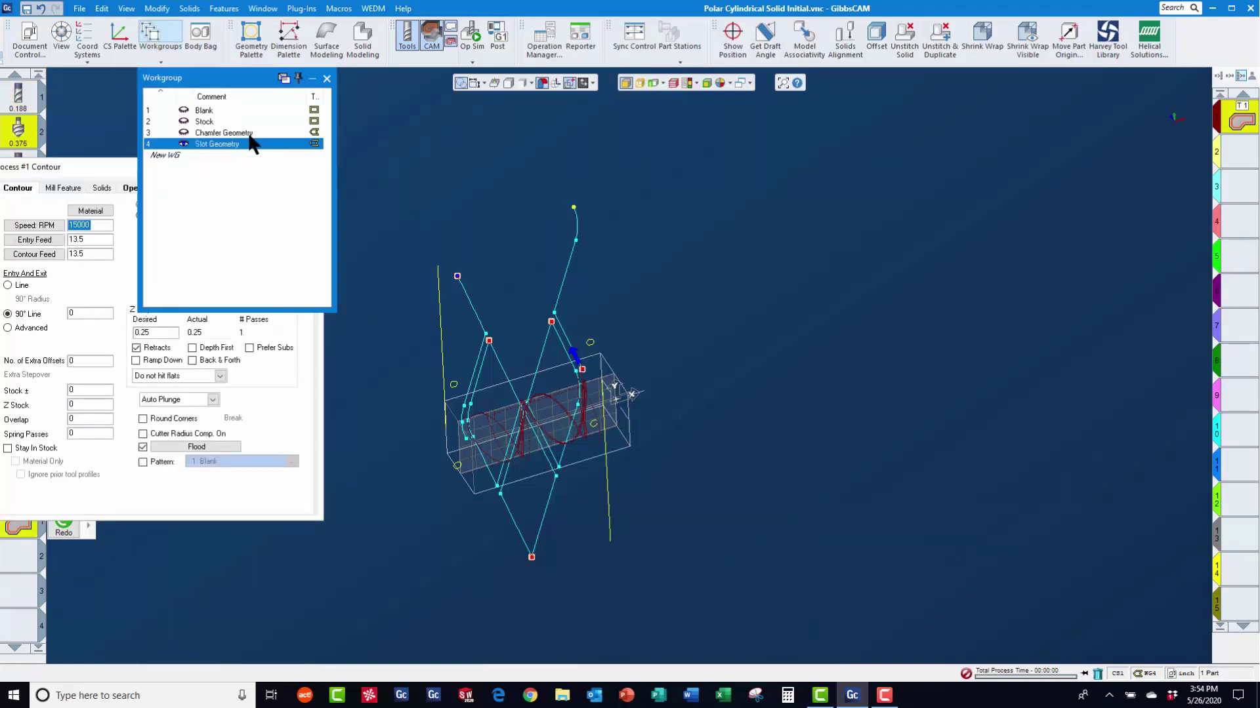
left_click(223, 132)
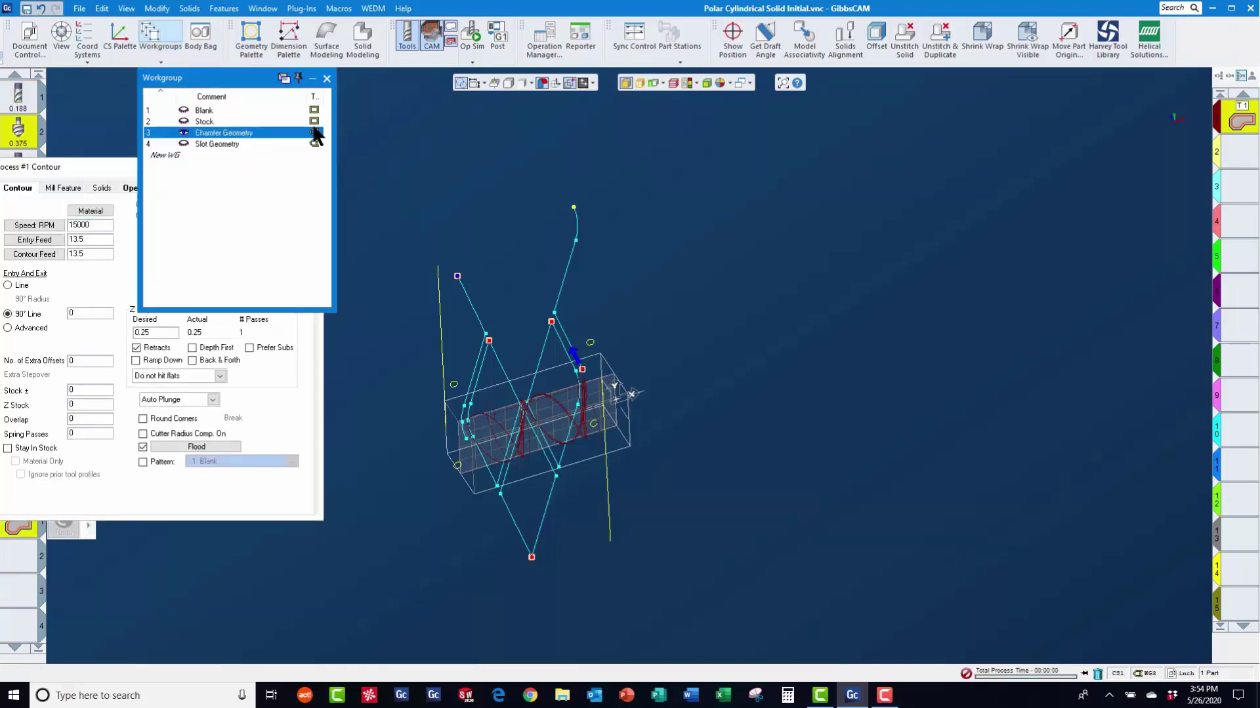
left_click(326, 79)
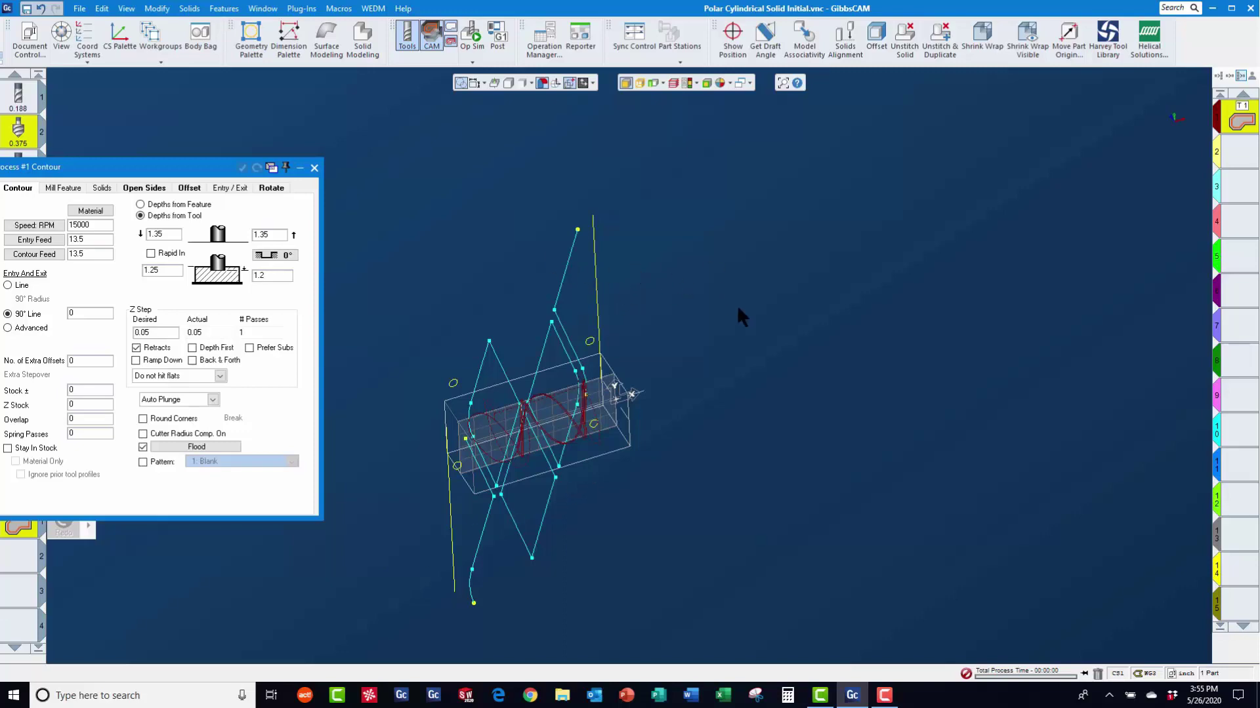
Step: Select the chamfer contour curve and its points, then generate the chamfer toolpath
middle_click_drag(737, 305, 671, 439)
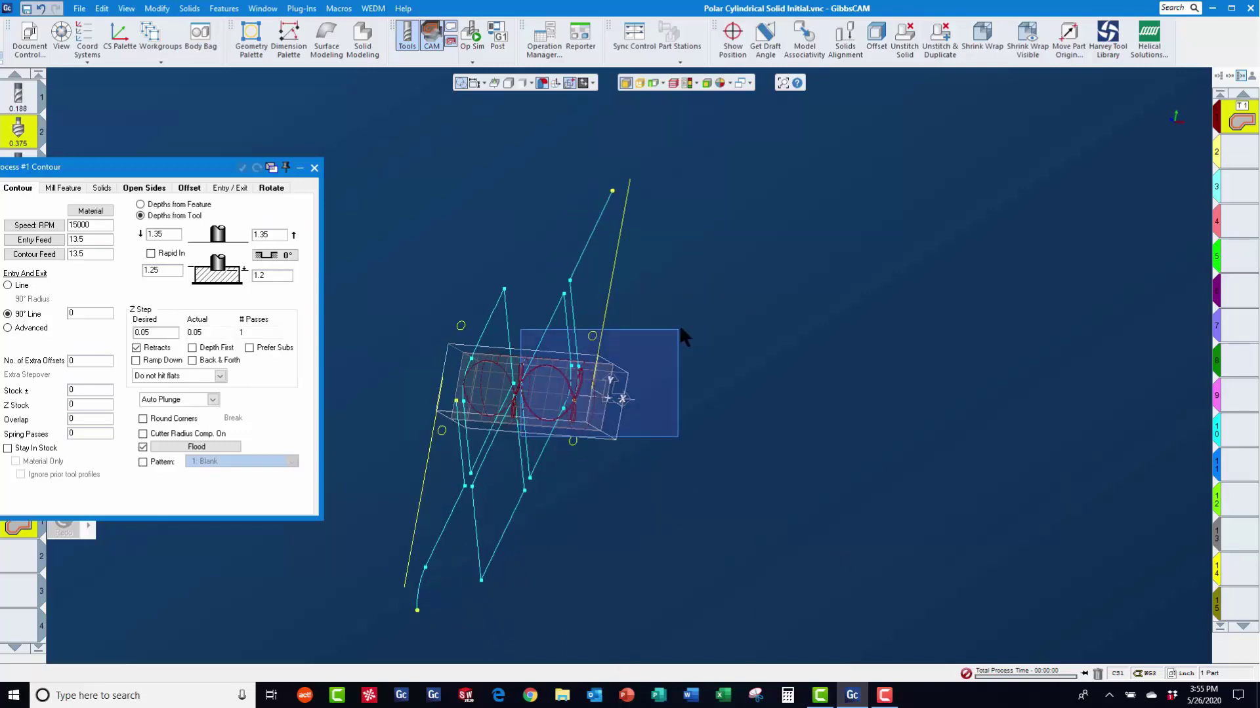
scroll(522, 446, "up", 5)
left_click(489, 468)
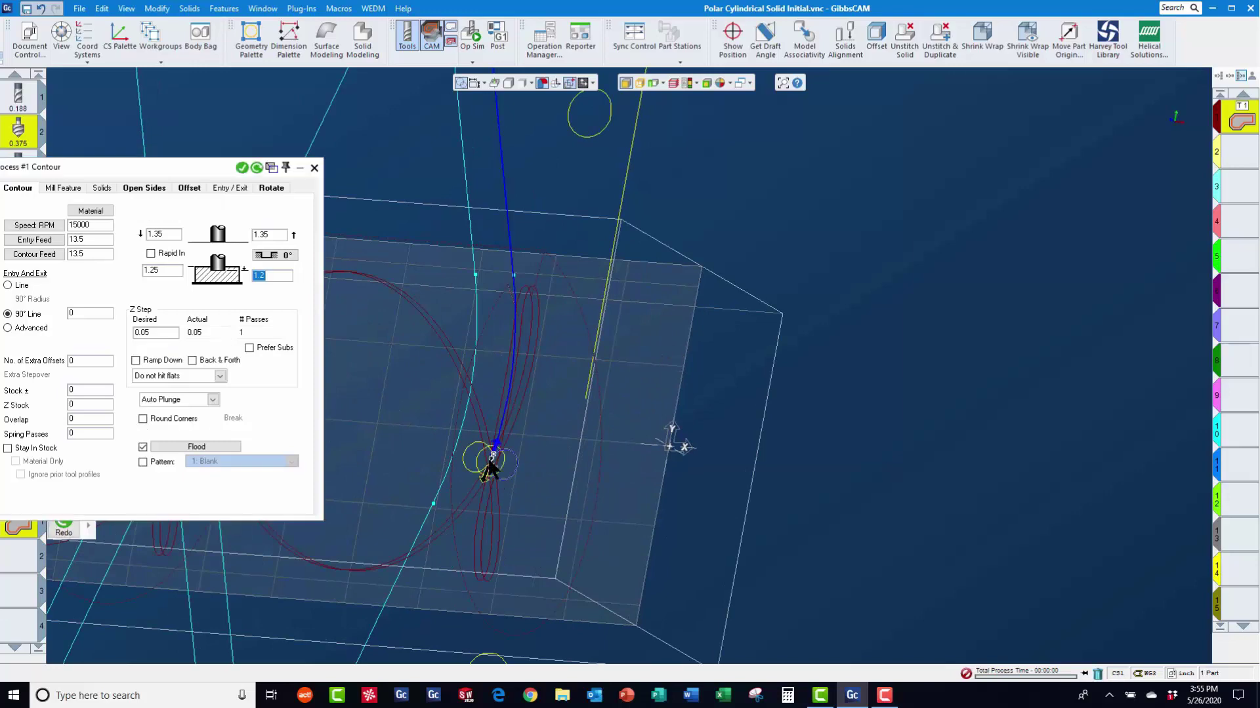
scroll(468, 460, "down", 5)
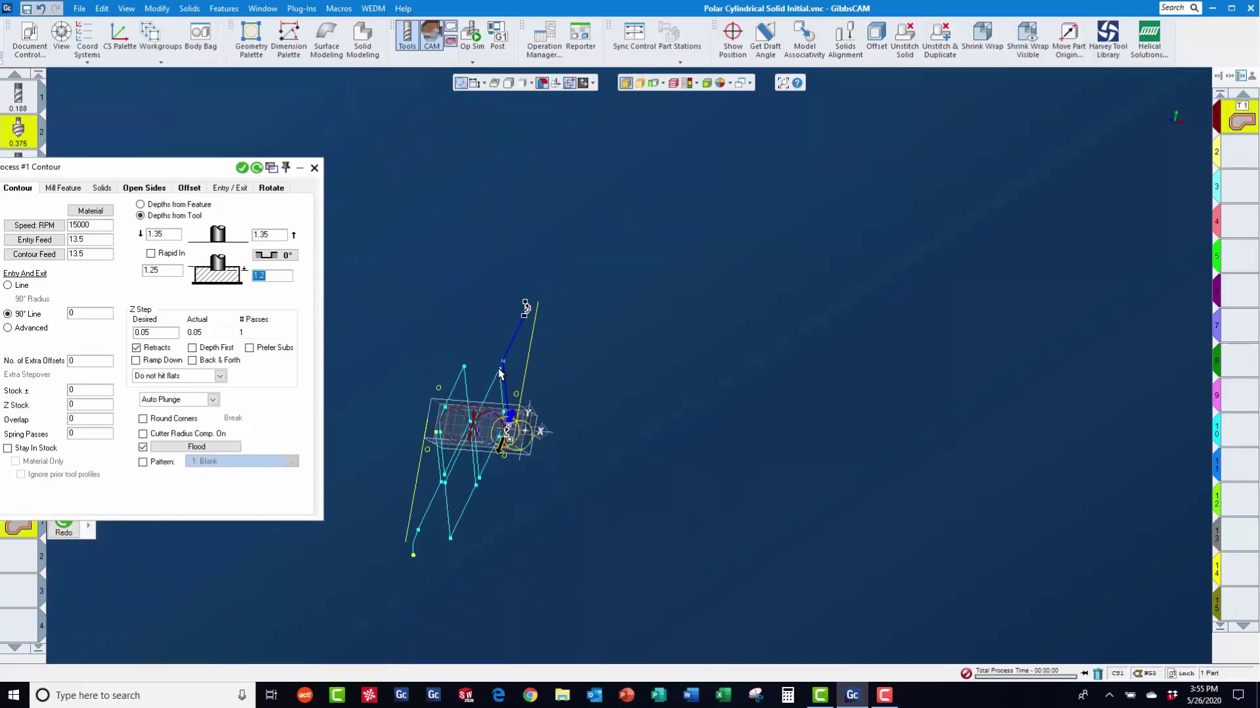
left_click(499, 371)
left_click(464, 366)
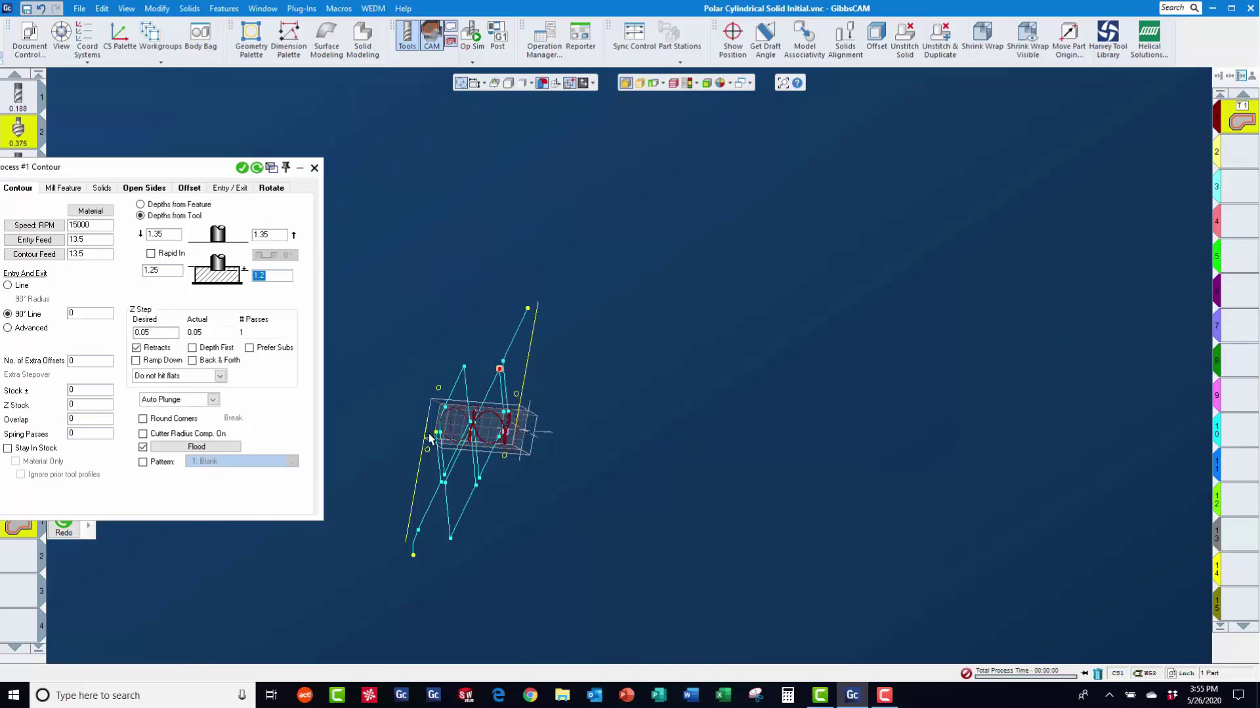
left_click(435, 433)
left_click(451, 539)
left_click(241, 168)
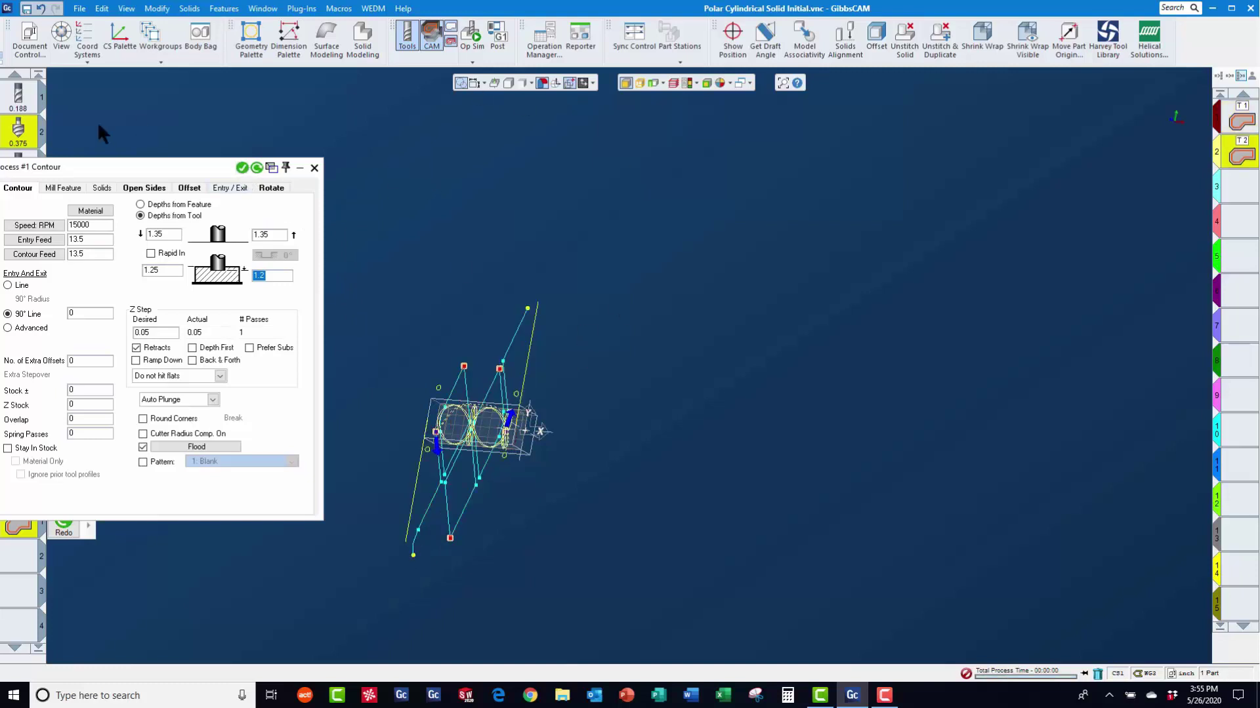
Step: Check the WG Info of the Chamfer Geometry and Slot Geometry workgroups to confirm Wrapped
left_click(149, 34)
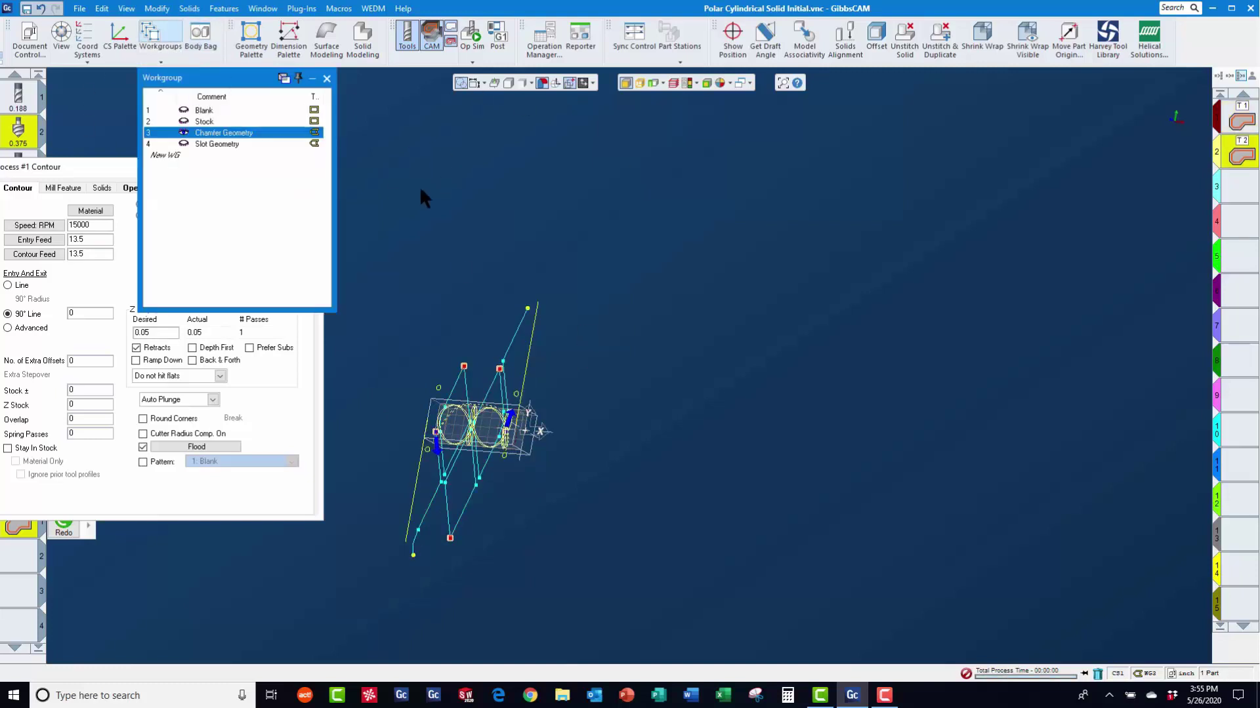
right_click(231, 132)
left_click(267, 136)
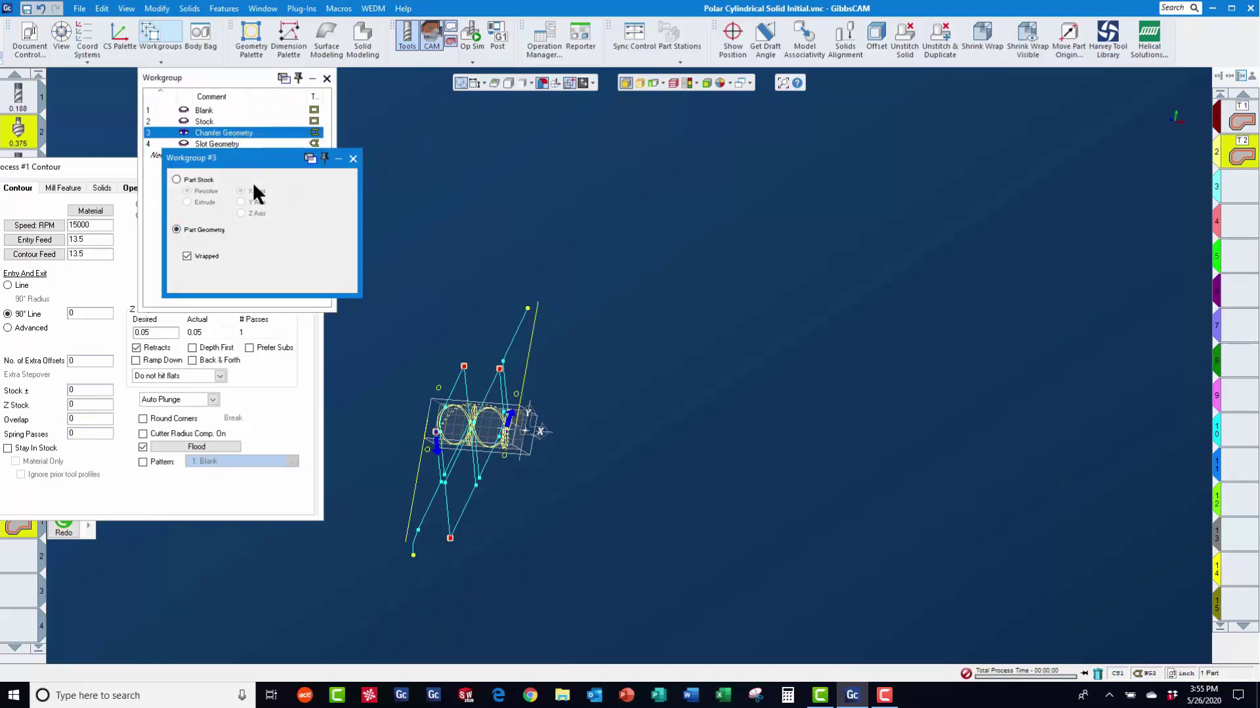
left_click(353, 159)
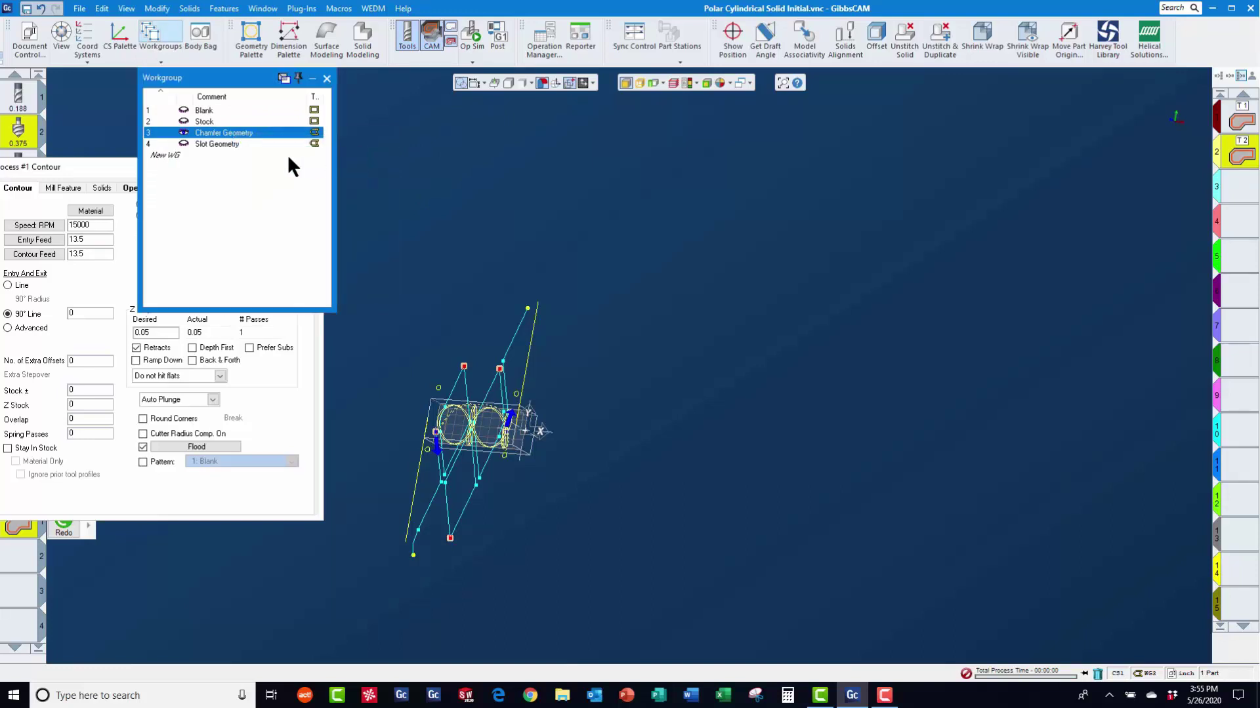
right_click(211, 144)
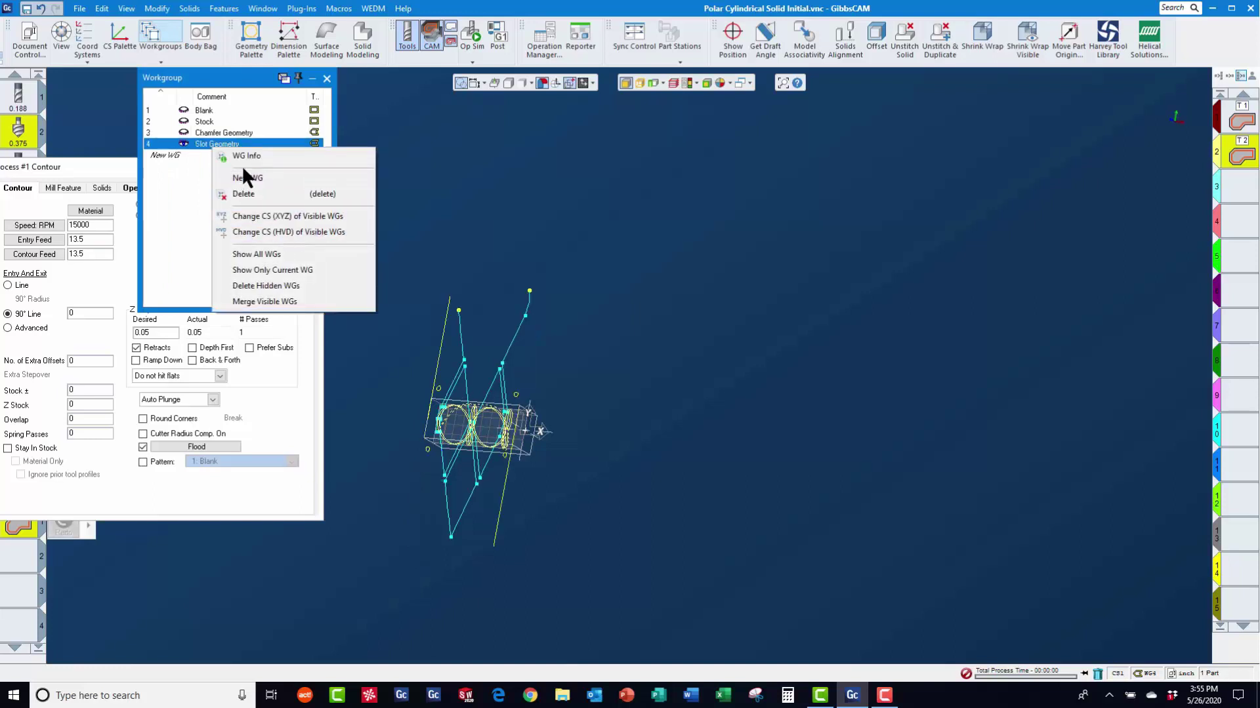
left_click(255, 157)
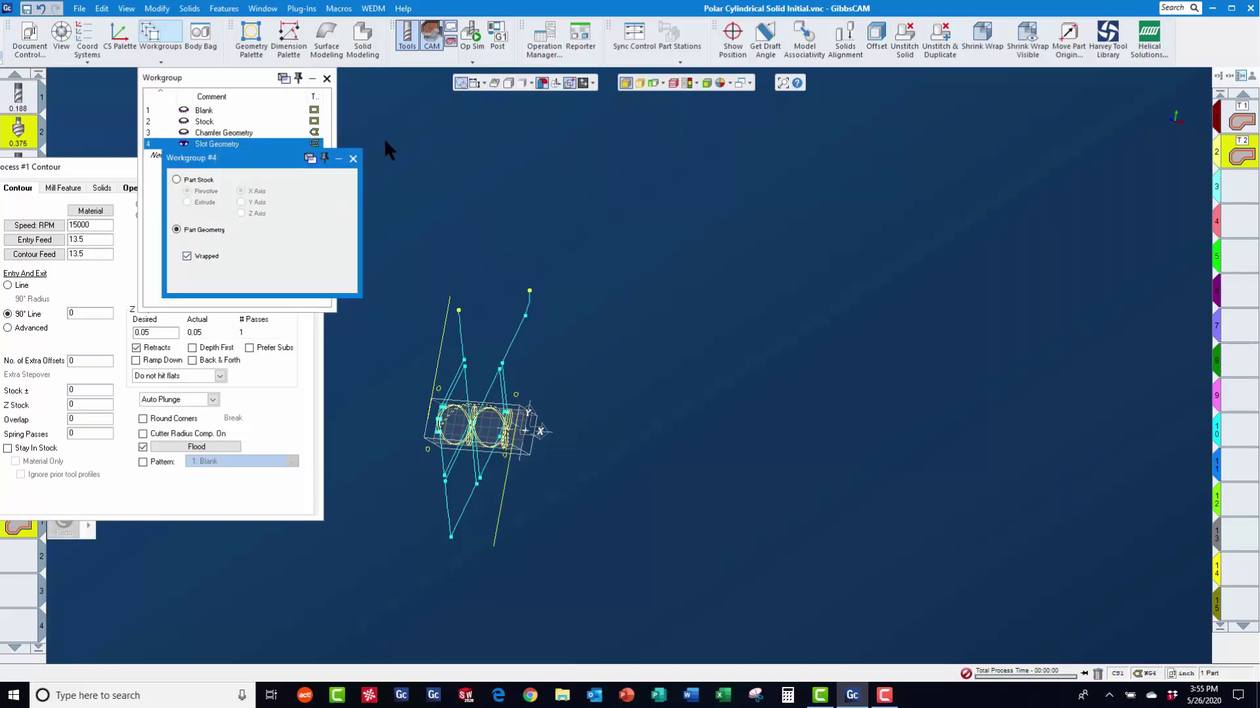
left_click(353, 159)
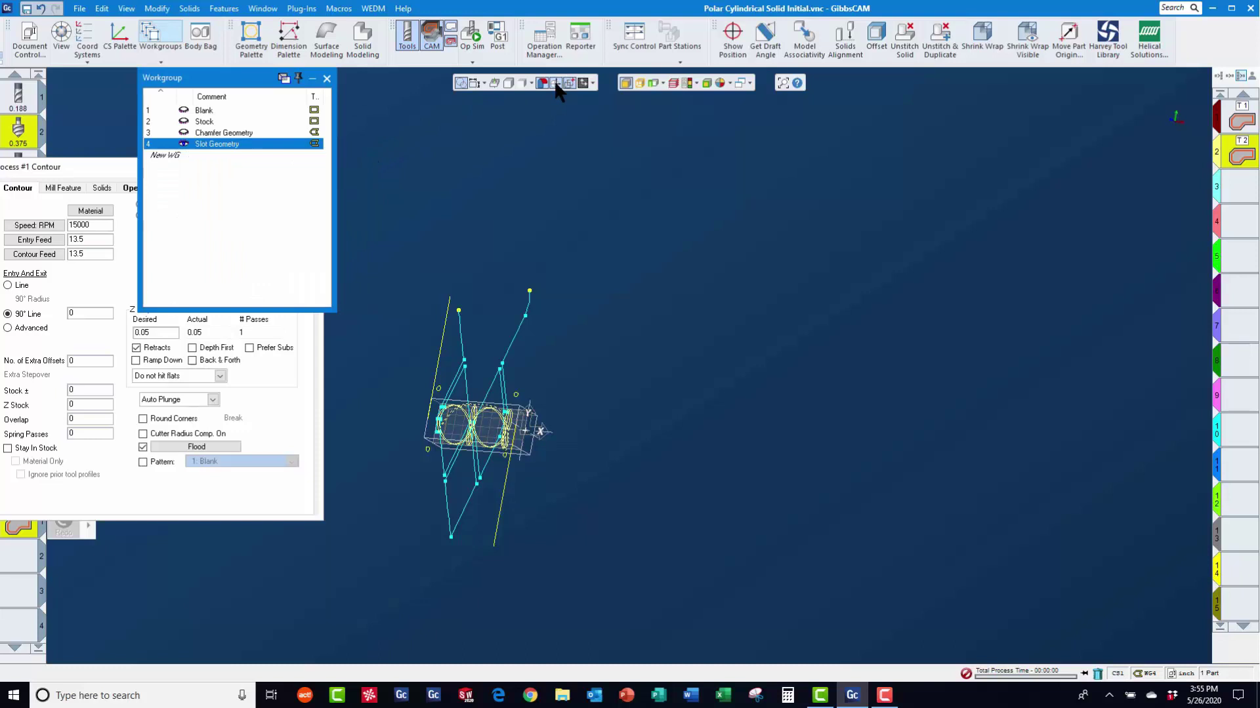
Step: Turn the toolpath display off
left_click(555, 84)
left_click(555, 83)
left_click(555, 84)
Step: Fit the part in view and run Op Sim so the tool cuts the first curved slot into the stock
mouse_move(1165, 153)
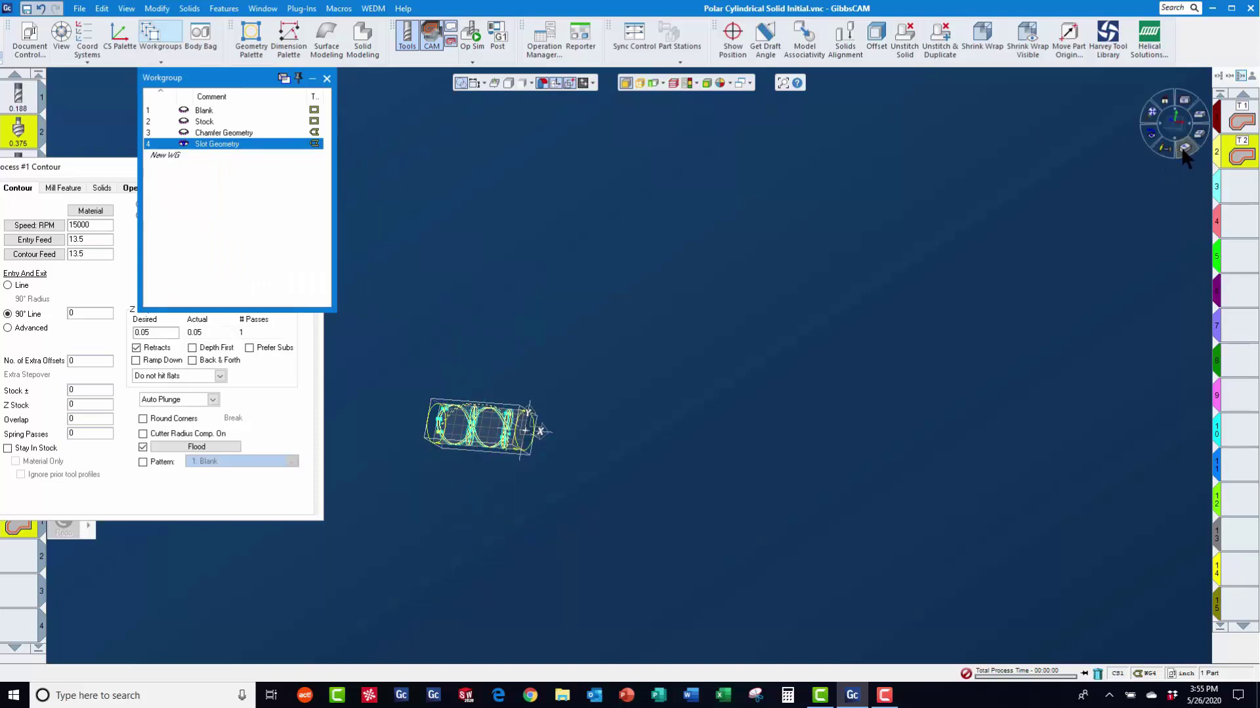
left_click(1154, 116)
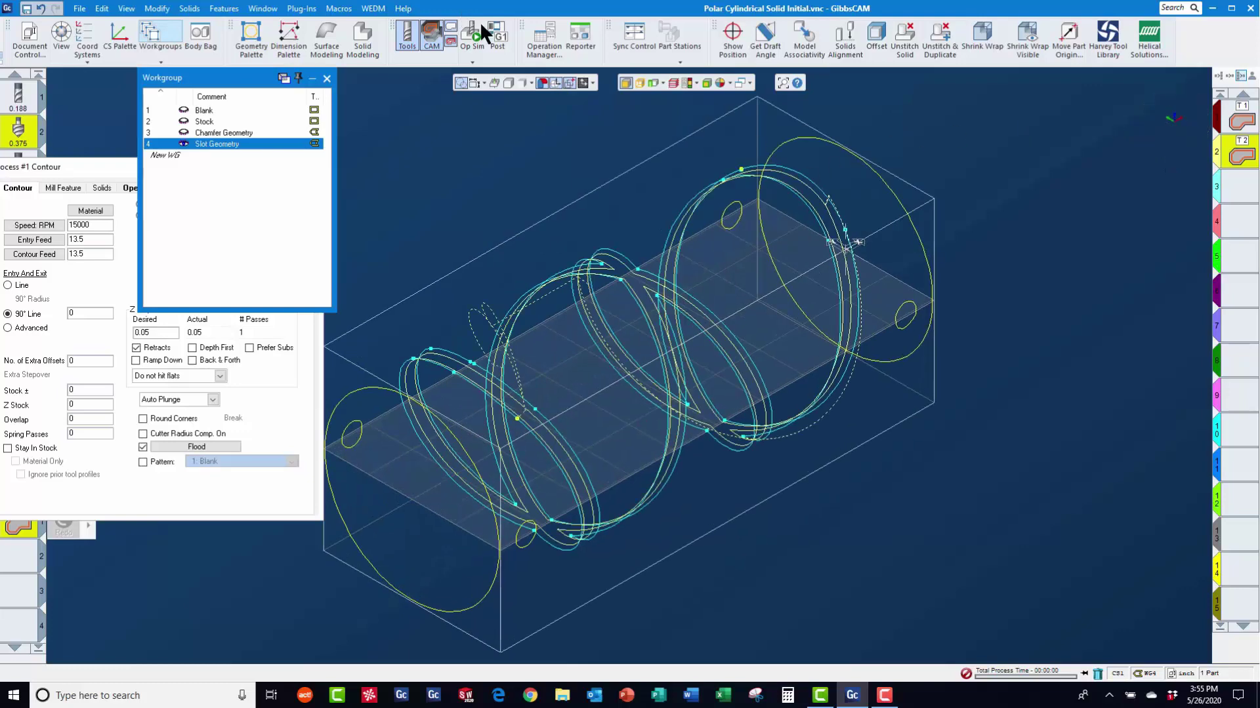
left_click(476, 34)
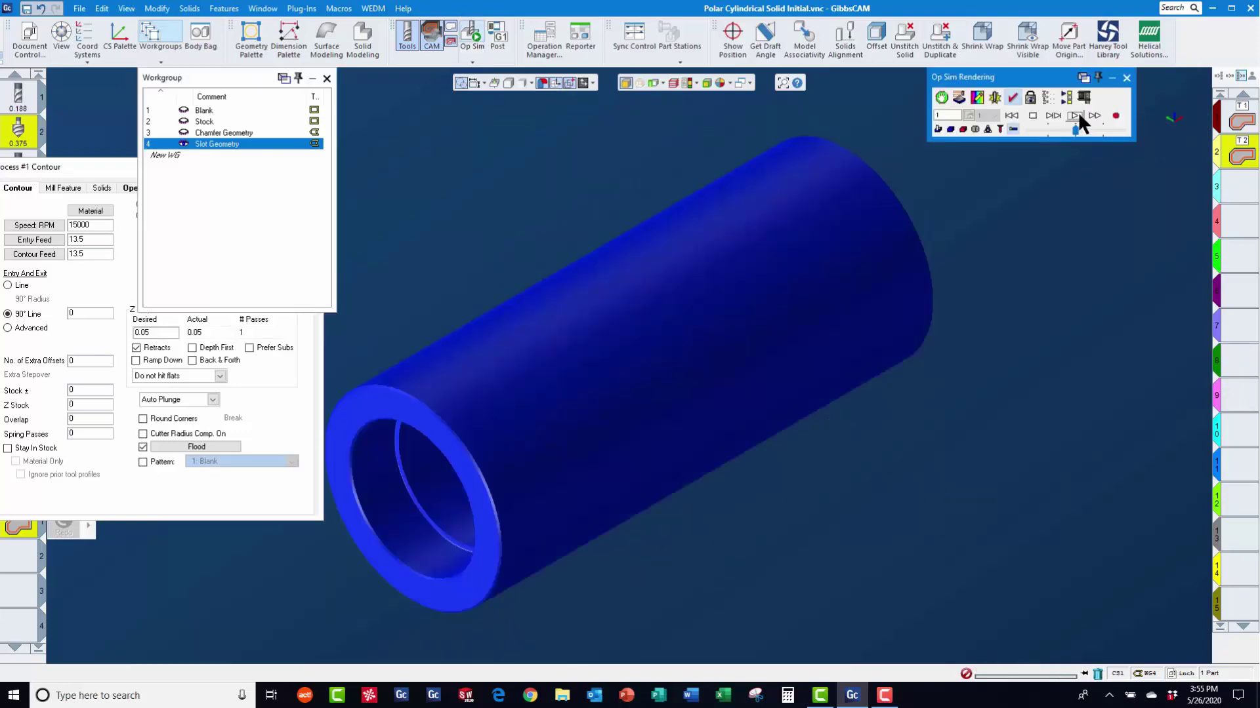
left_click(1074, 117)
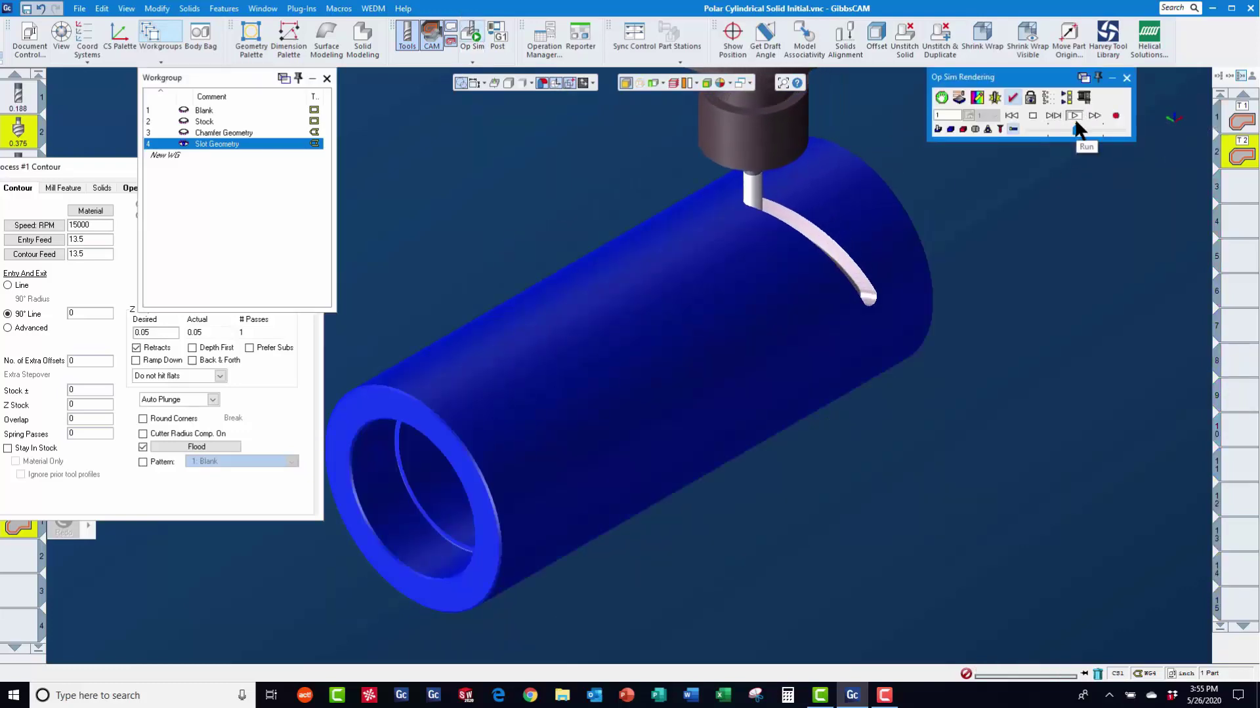